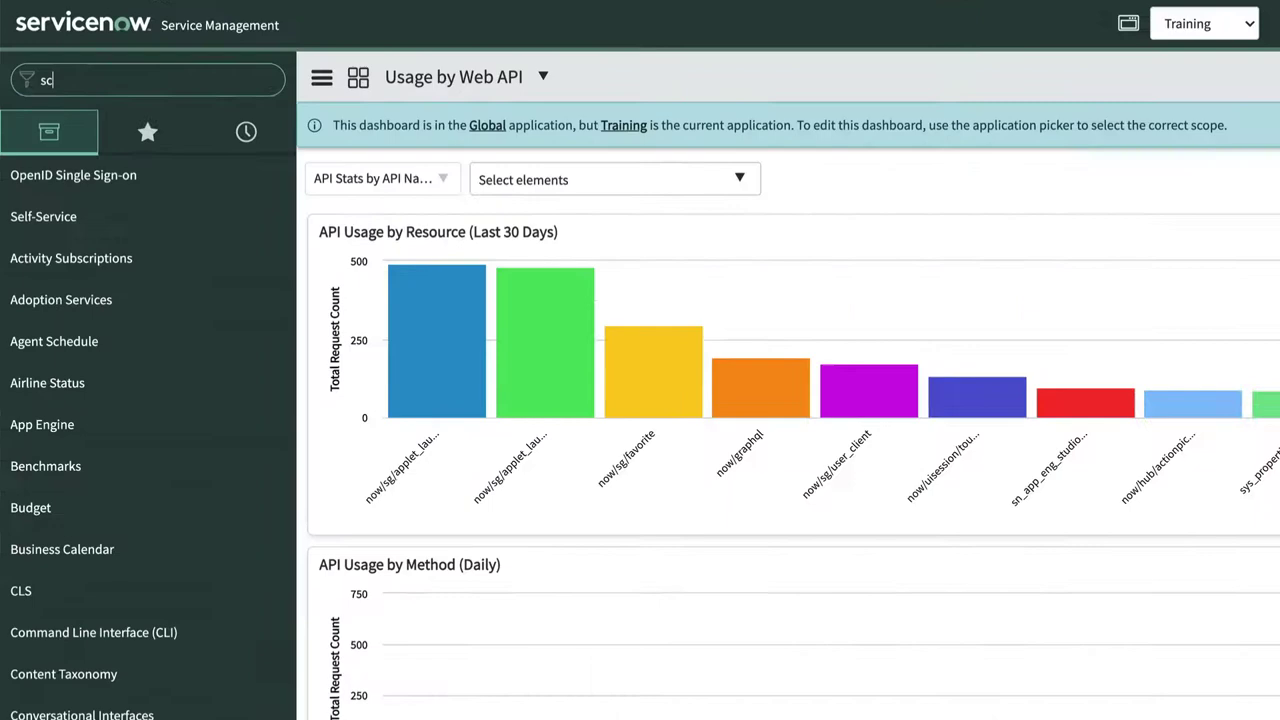
- Create a new Inbound Integrations > Scripted REST API application file in Studio
type("rest")
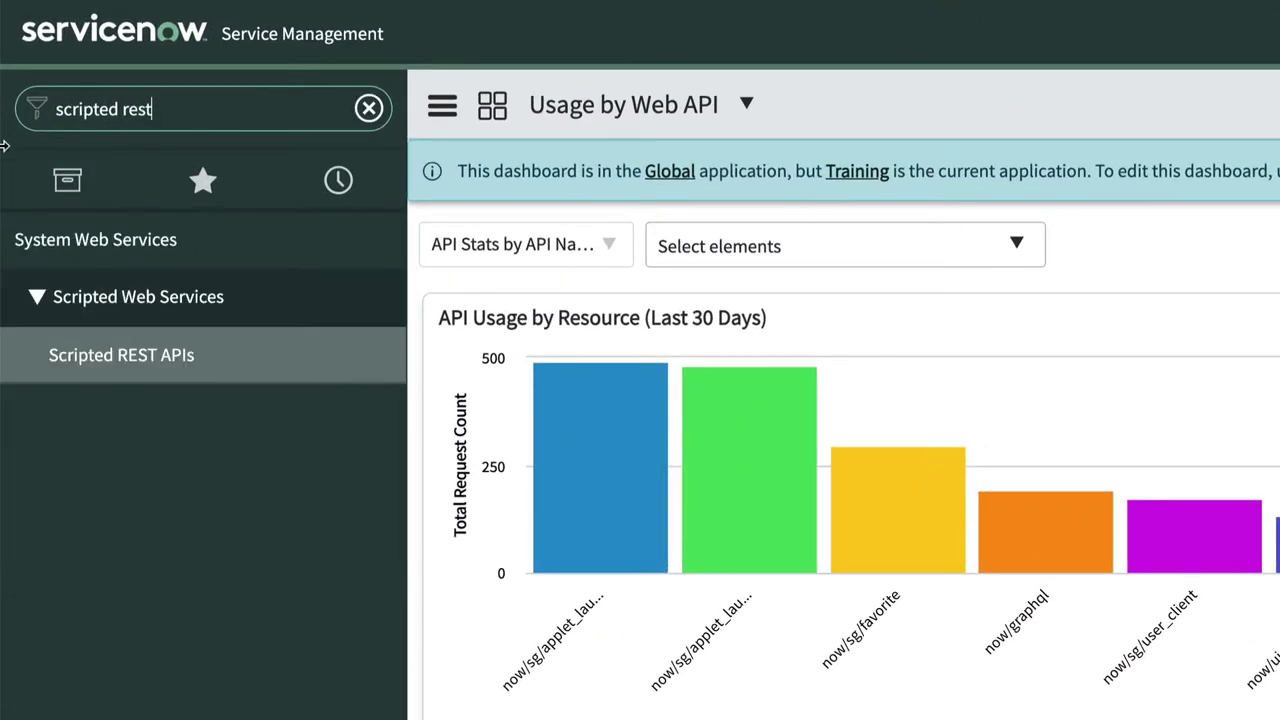
left_click(132, 374)
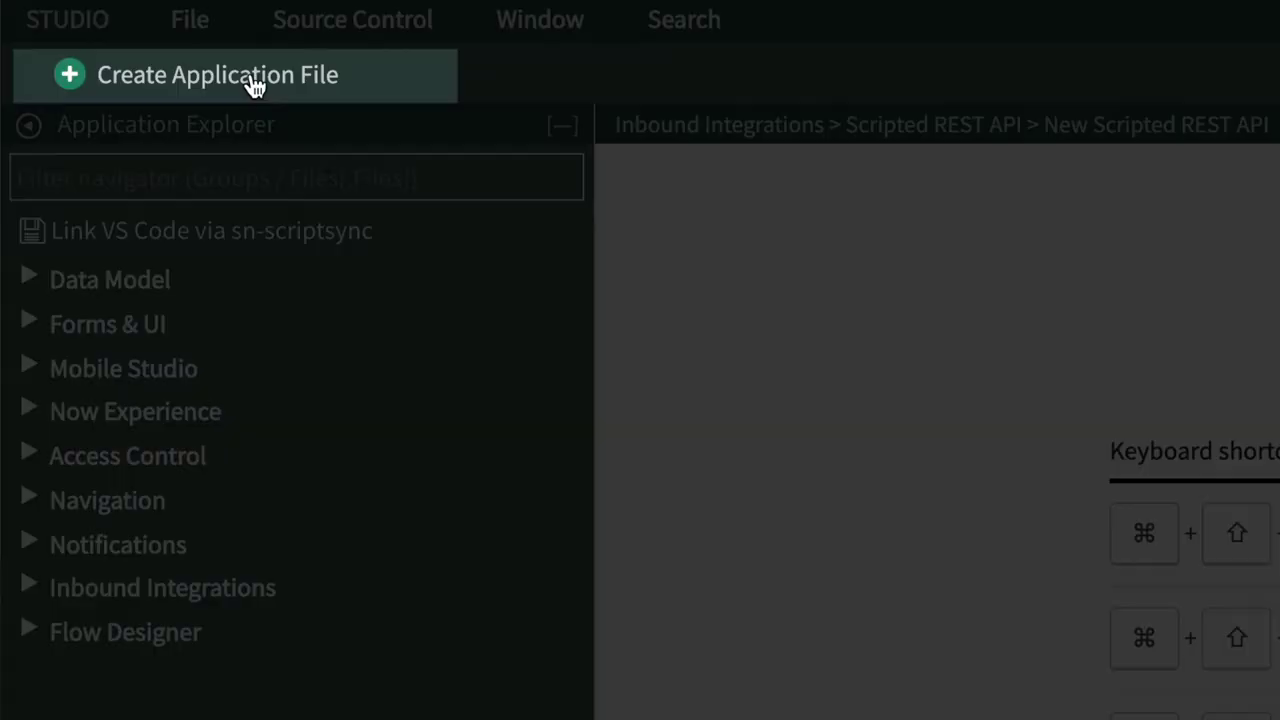
left_click(257, 86)
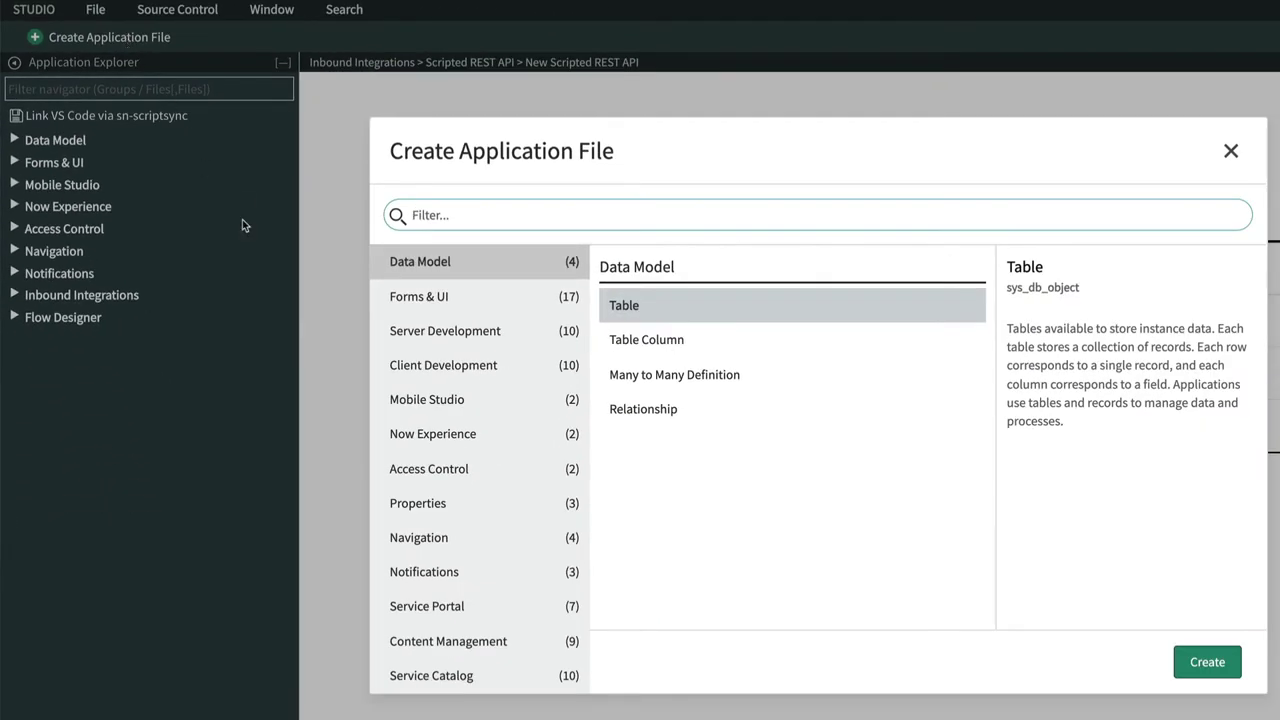
scroll(443, 520, "down", 3)
scroll(445, 538, "down", 1)
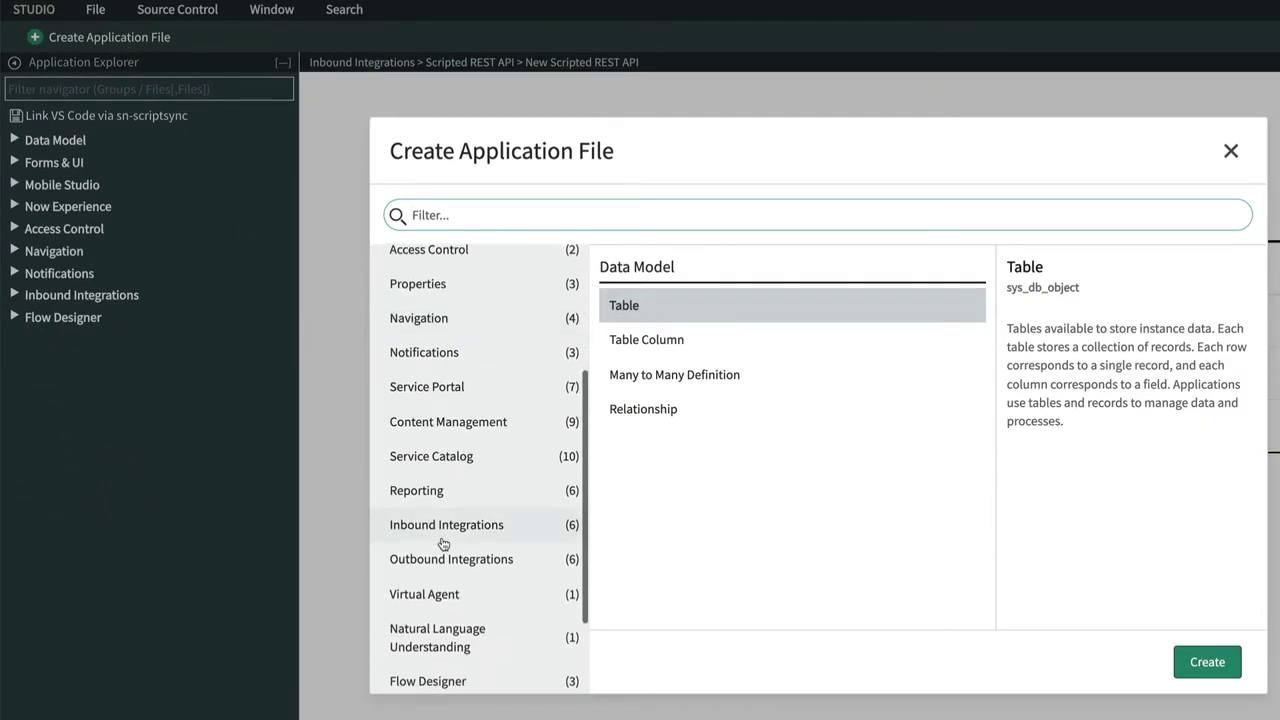
left_click(450, 526)
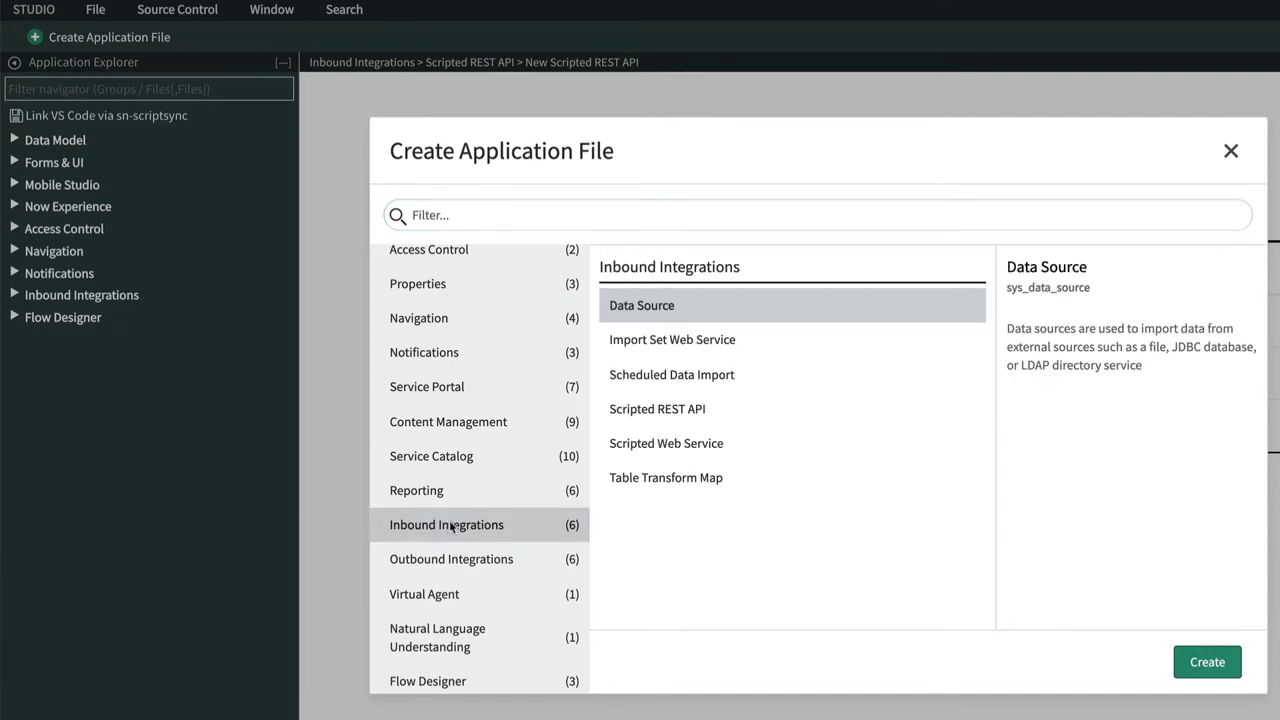
left_click(676, 414)
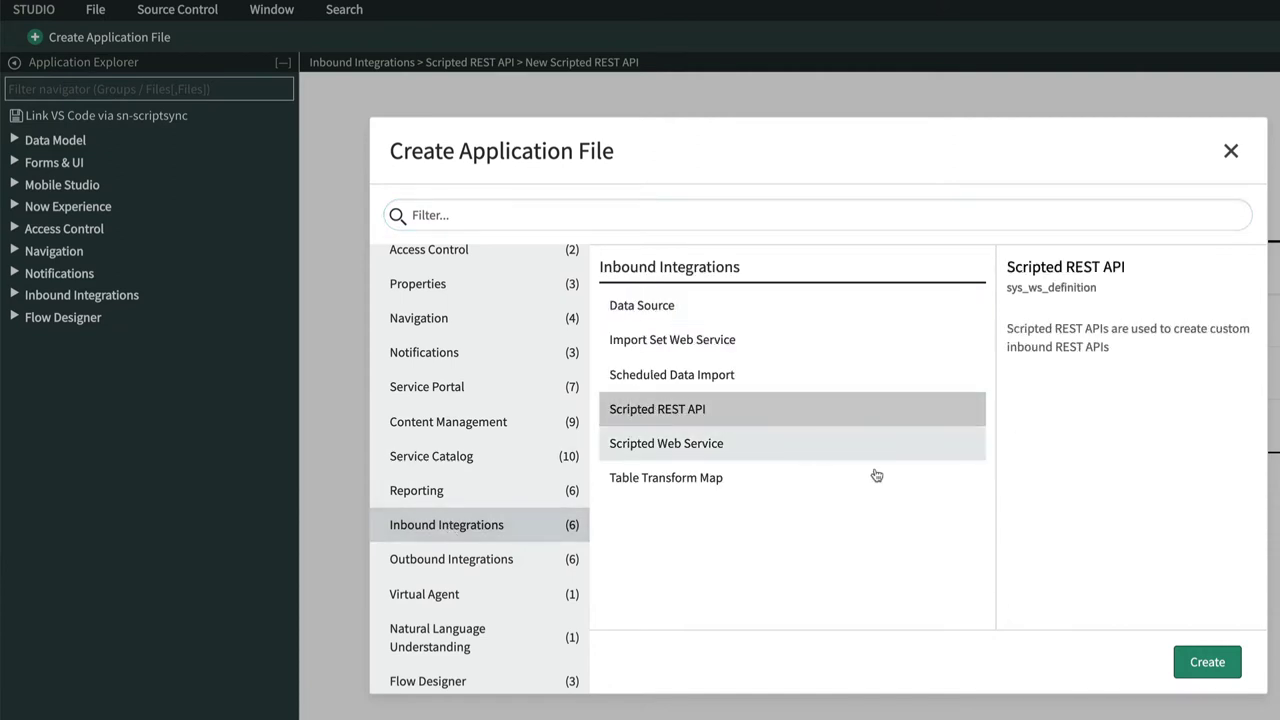
left_click(1205, 663)
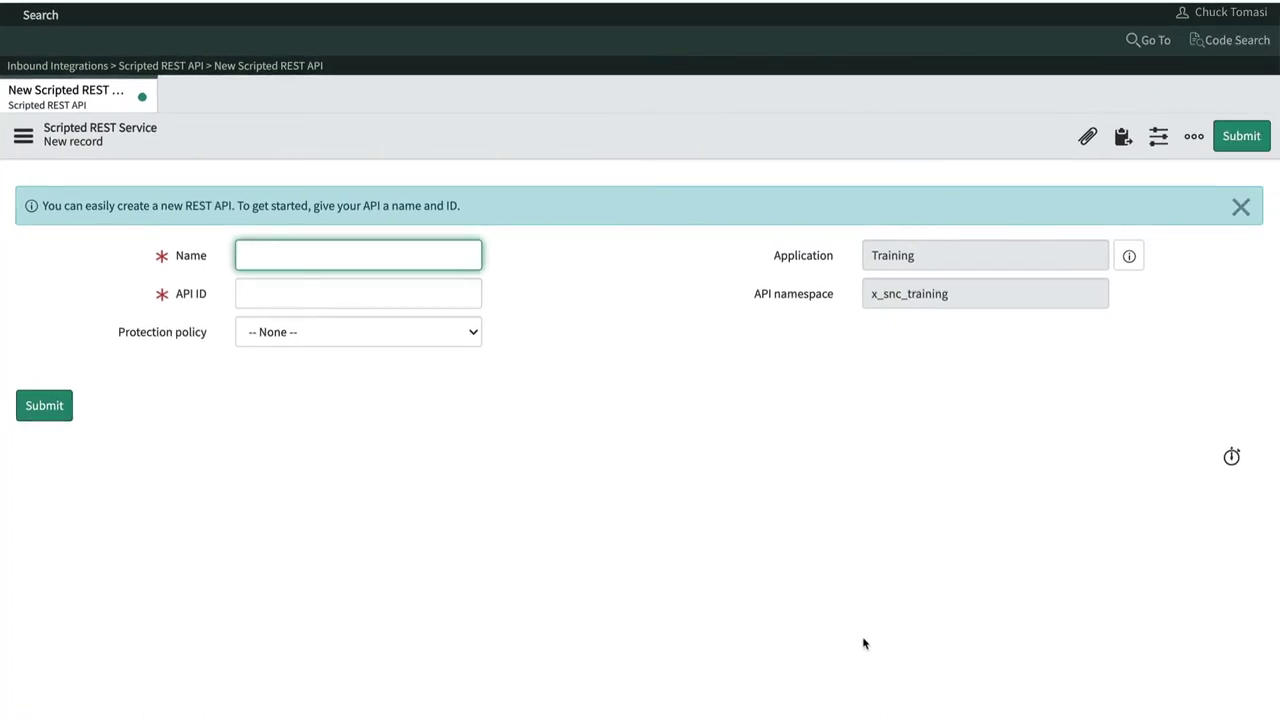
- Name the service 'Training' with API ID training, and save the record
type("Trainin")
type("g")
key("Tab")
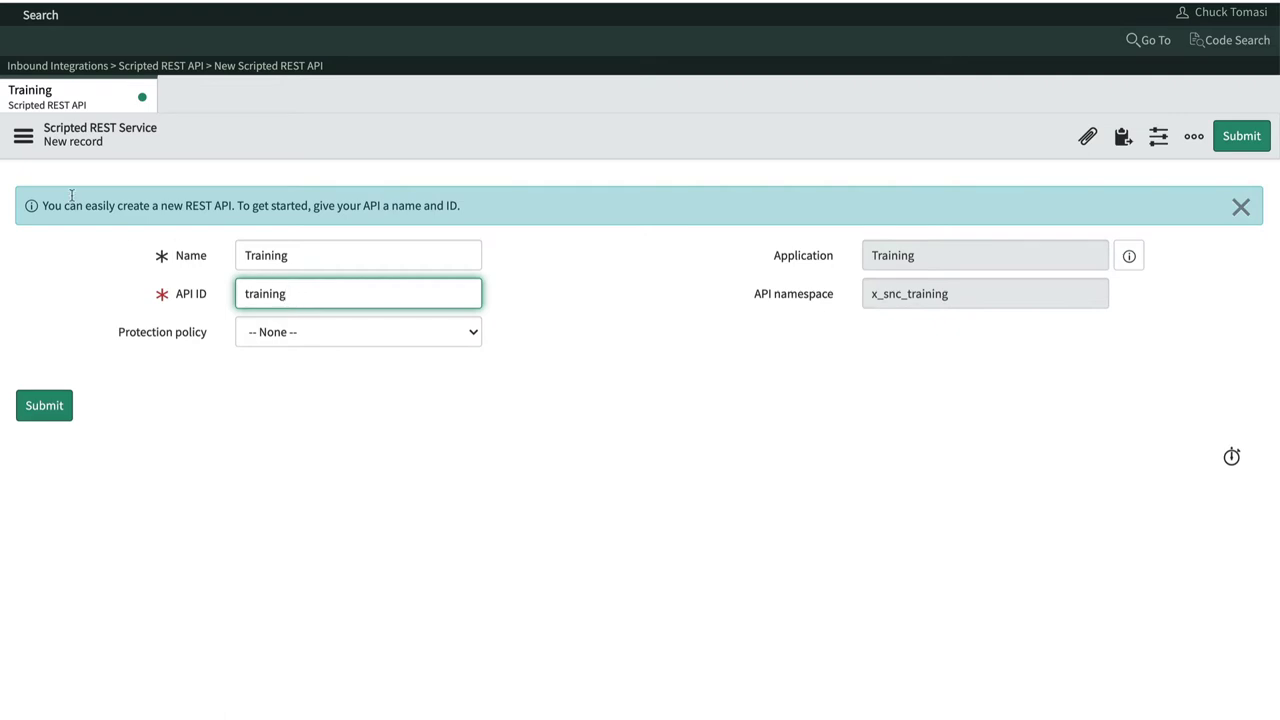
left_click(23, 136)
left_click(59, 155)
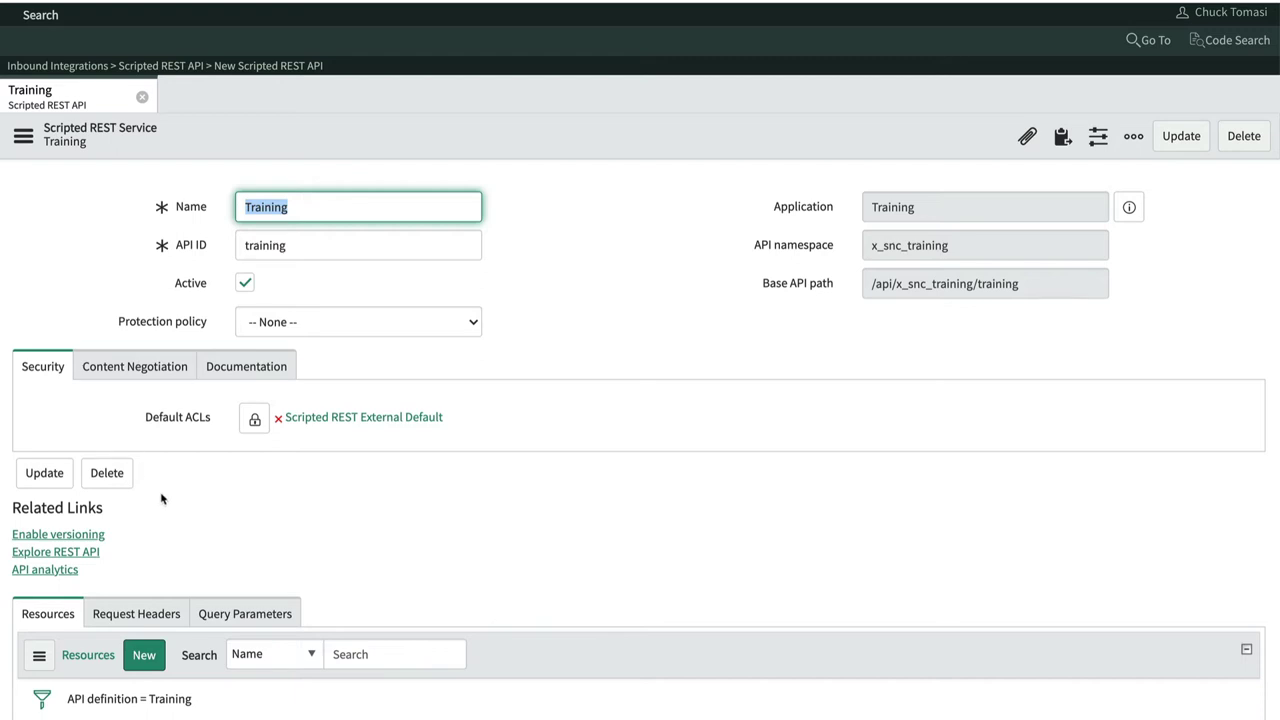
- Add a new resource from the Training API's Resources related list
left_click(144, 665)
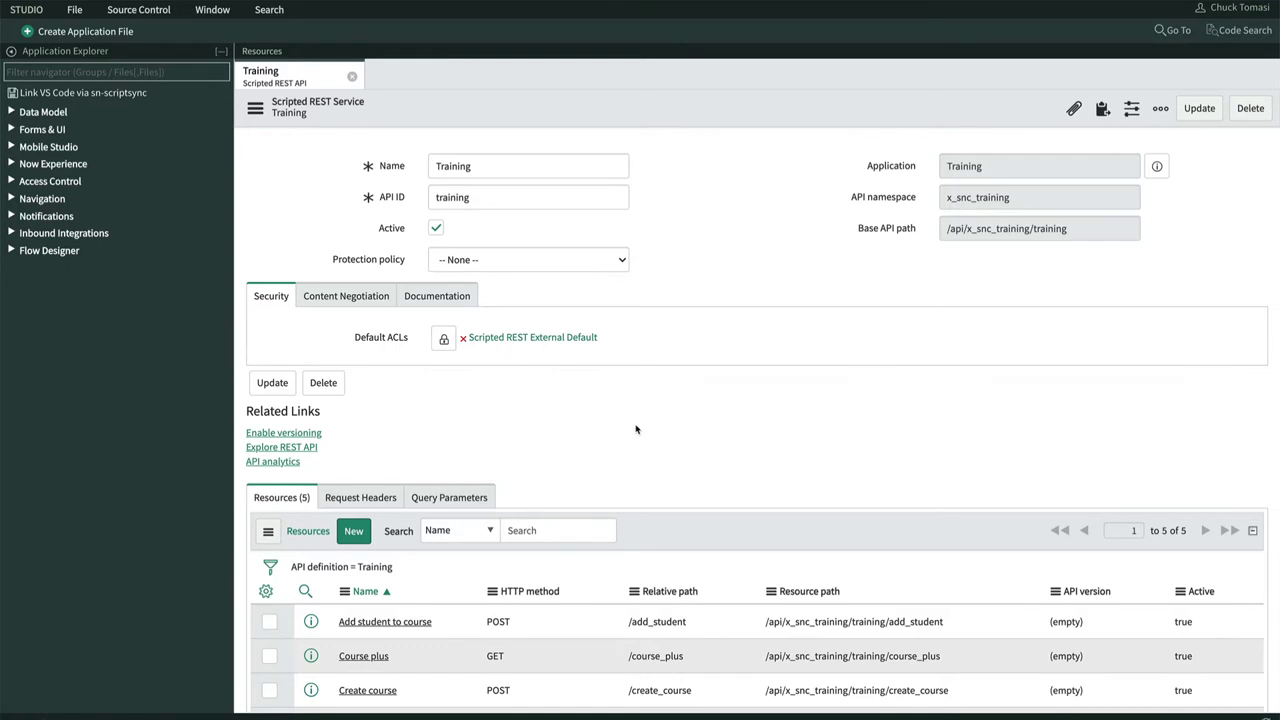
scroll(636, 429, "down", 2)
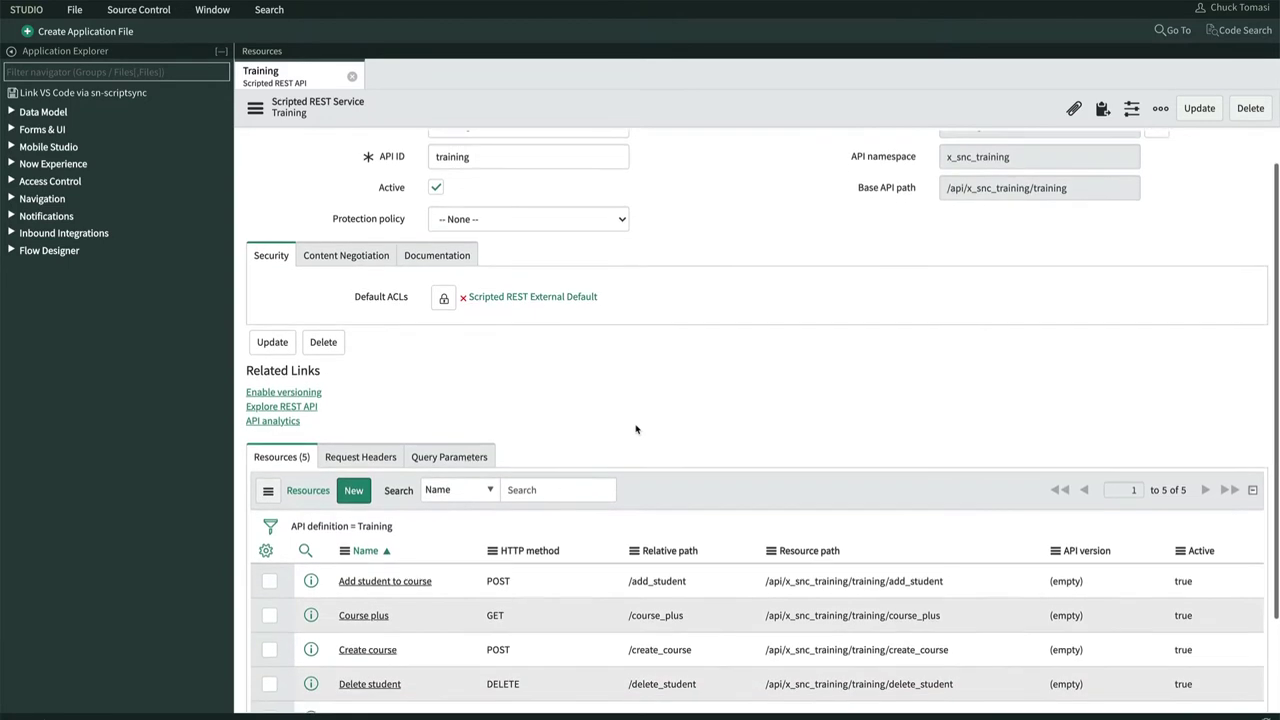
scroll(636, 429, "down", 3)
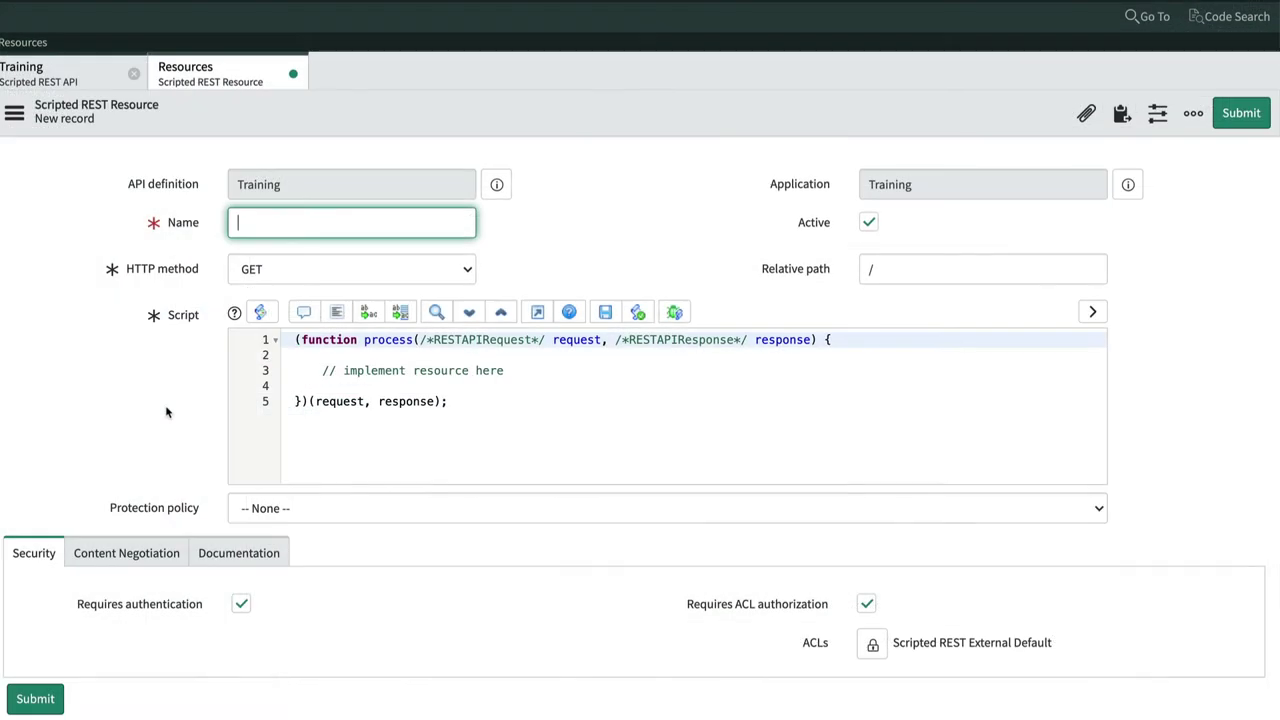
- Name the resource 'Course plus', keep HTTP method GET, and set relative path /course_plus
type("Course plu")
type("s")
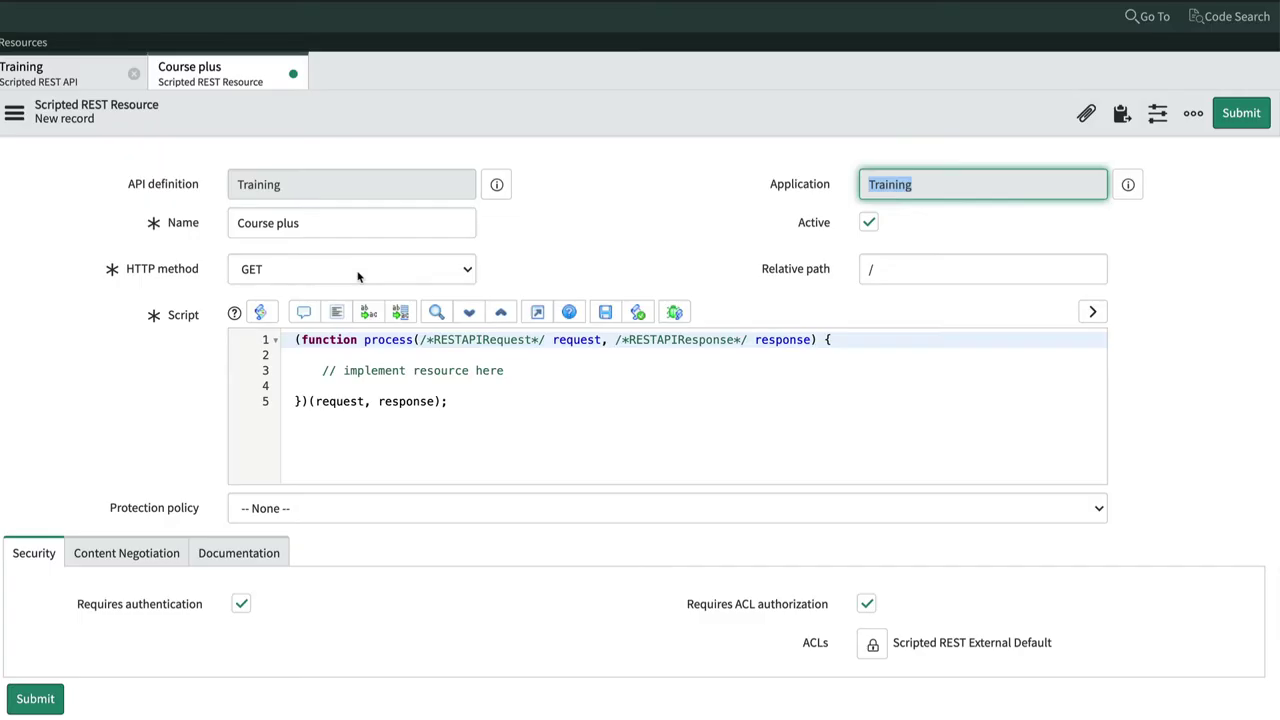
left_click(358, 277)
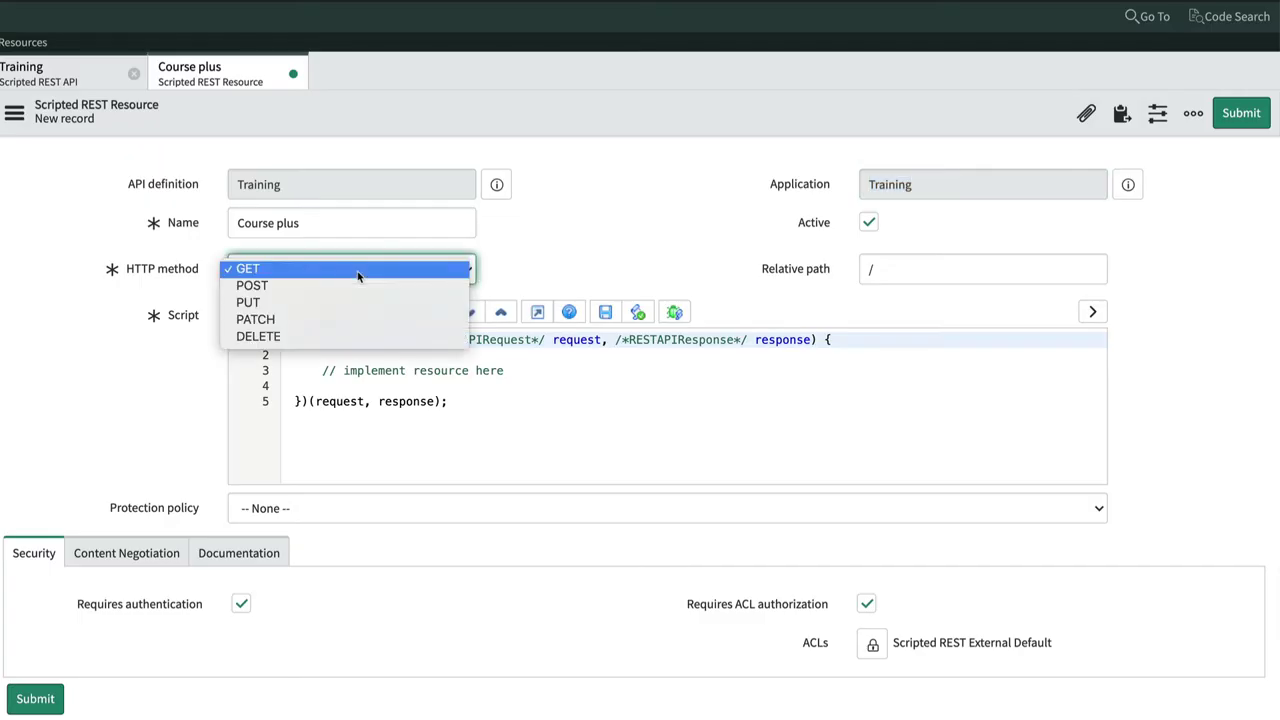
left_click(358, 270)
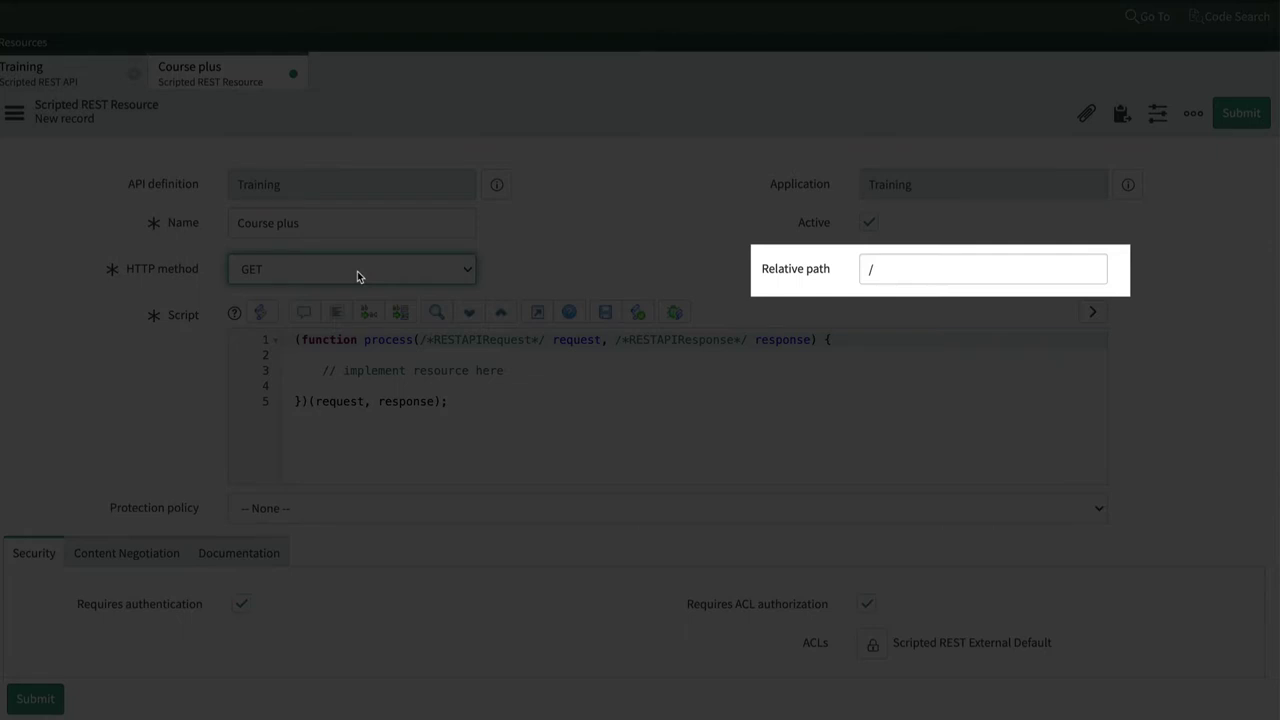
left_click(897, 274)
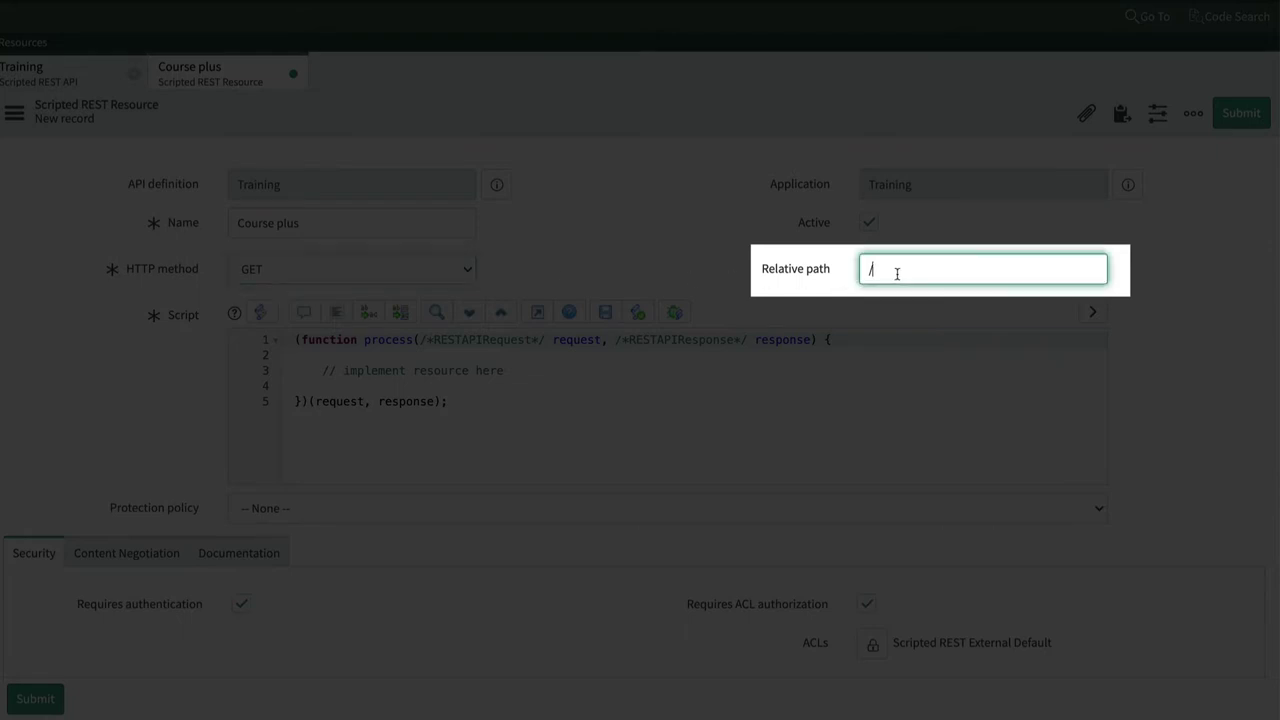
type("course_")
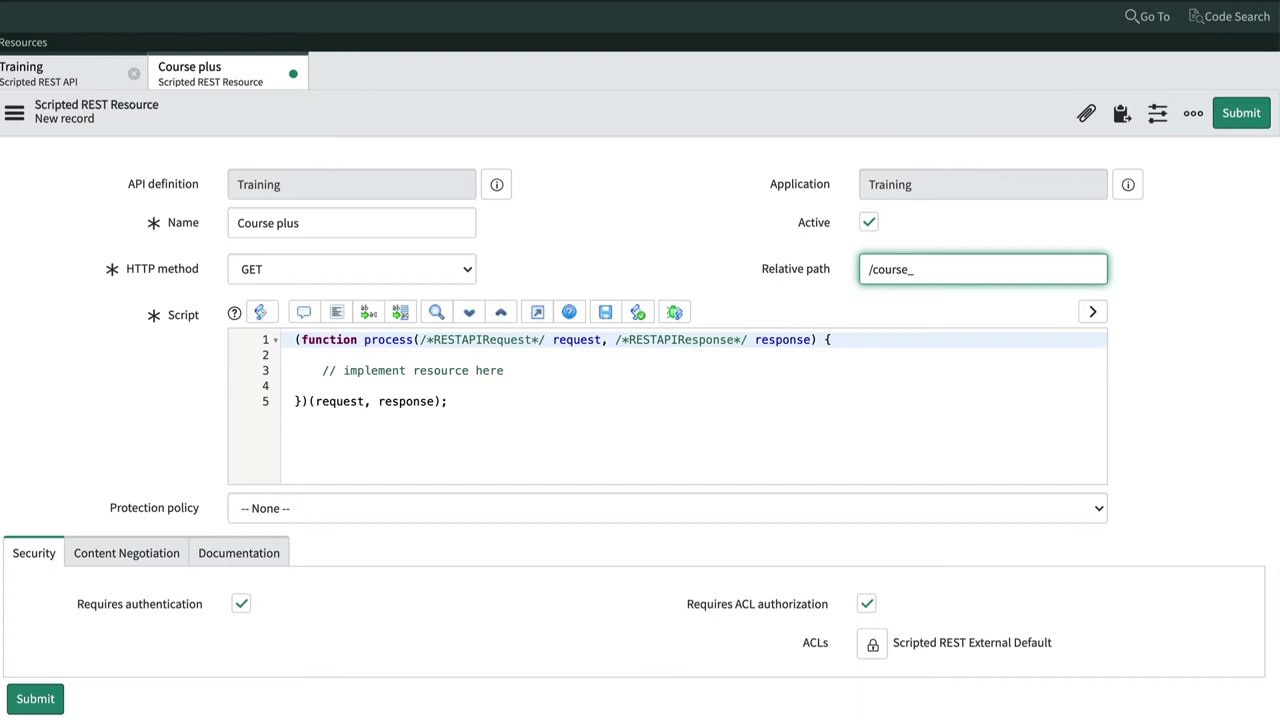
type("plus")
- Replace the '// implement resource here' line with the pasted answer object
left_click(660, 371)
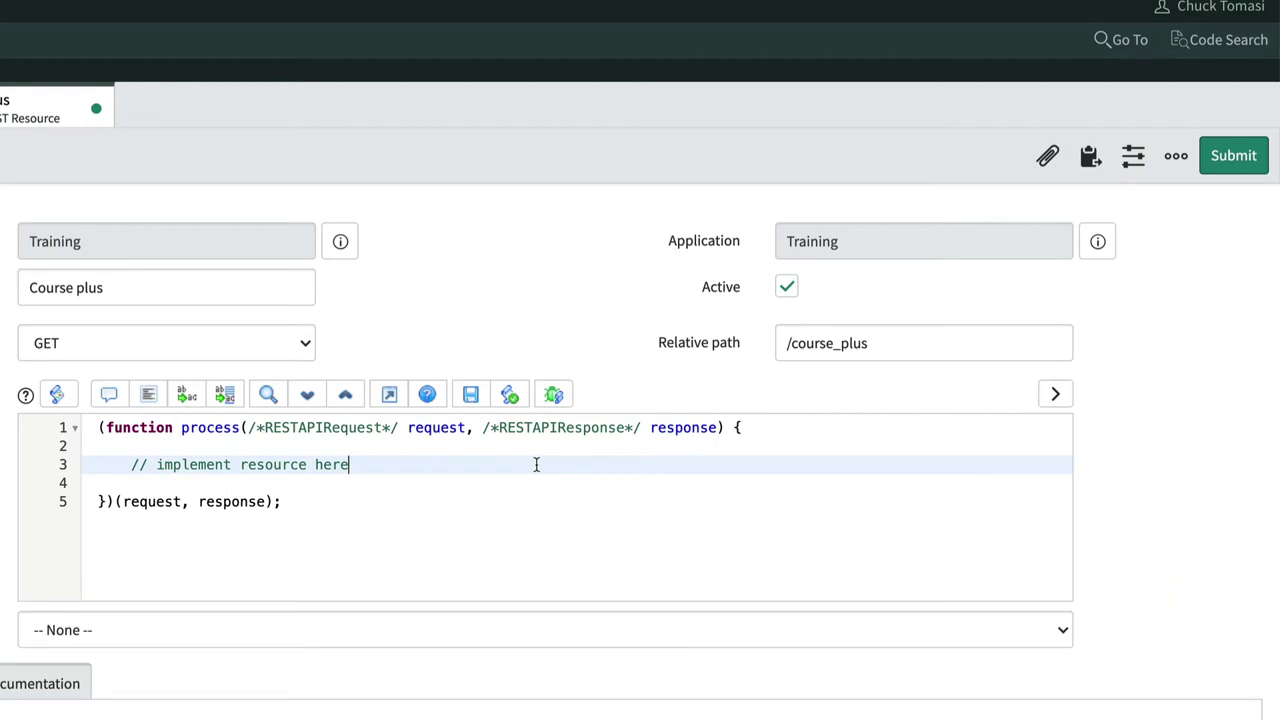
triple_click(334, 463)
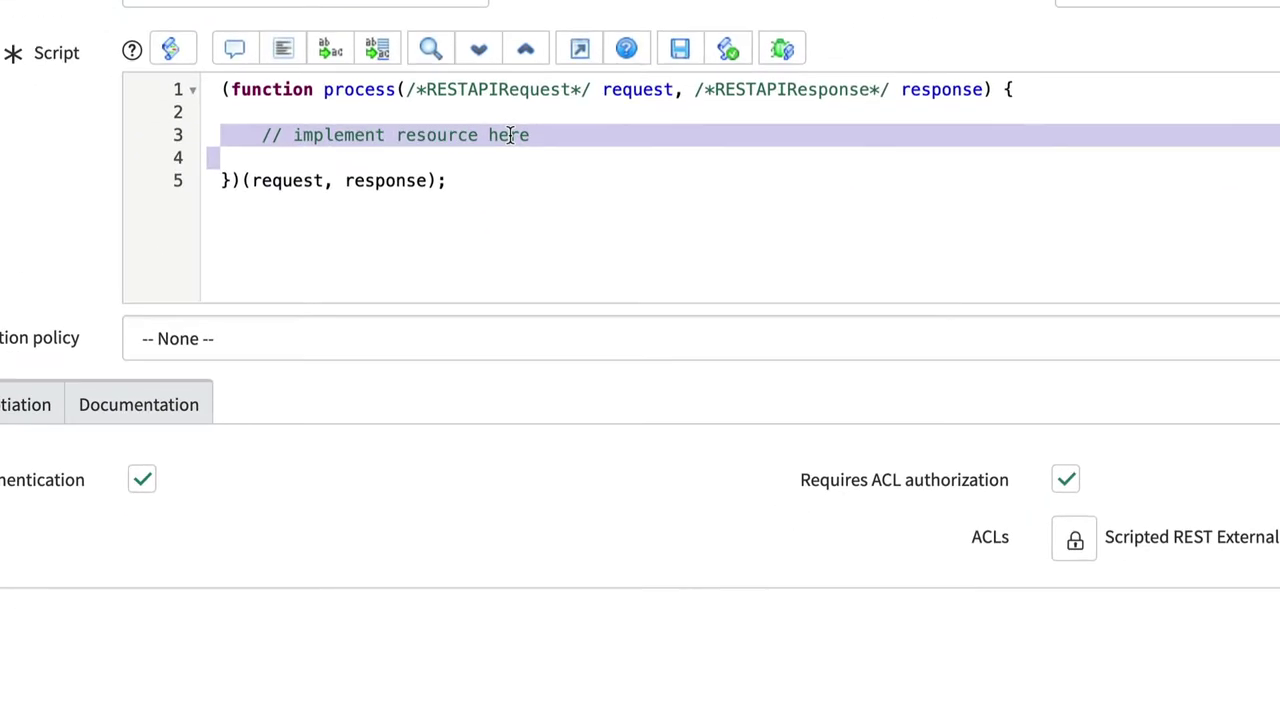
key("ctrl+v")
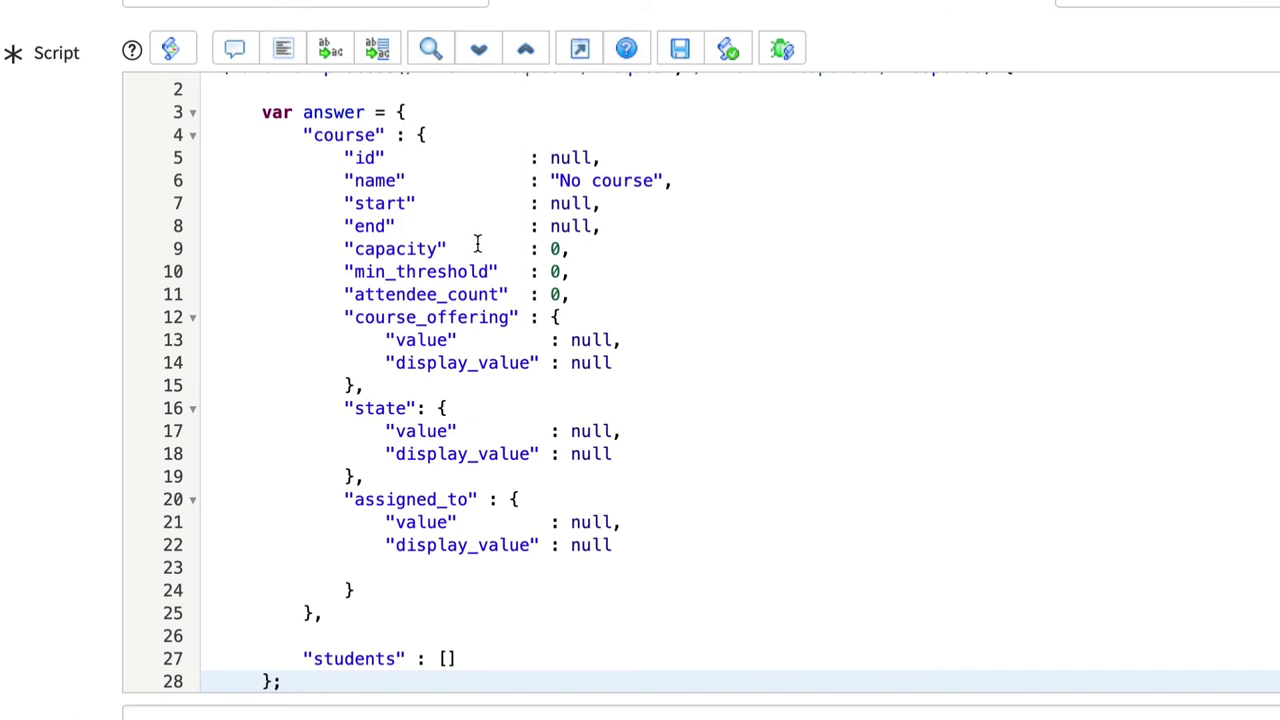
scroll(462, 309, "down", 1)
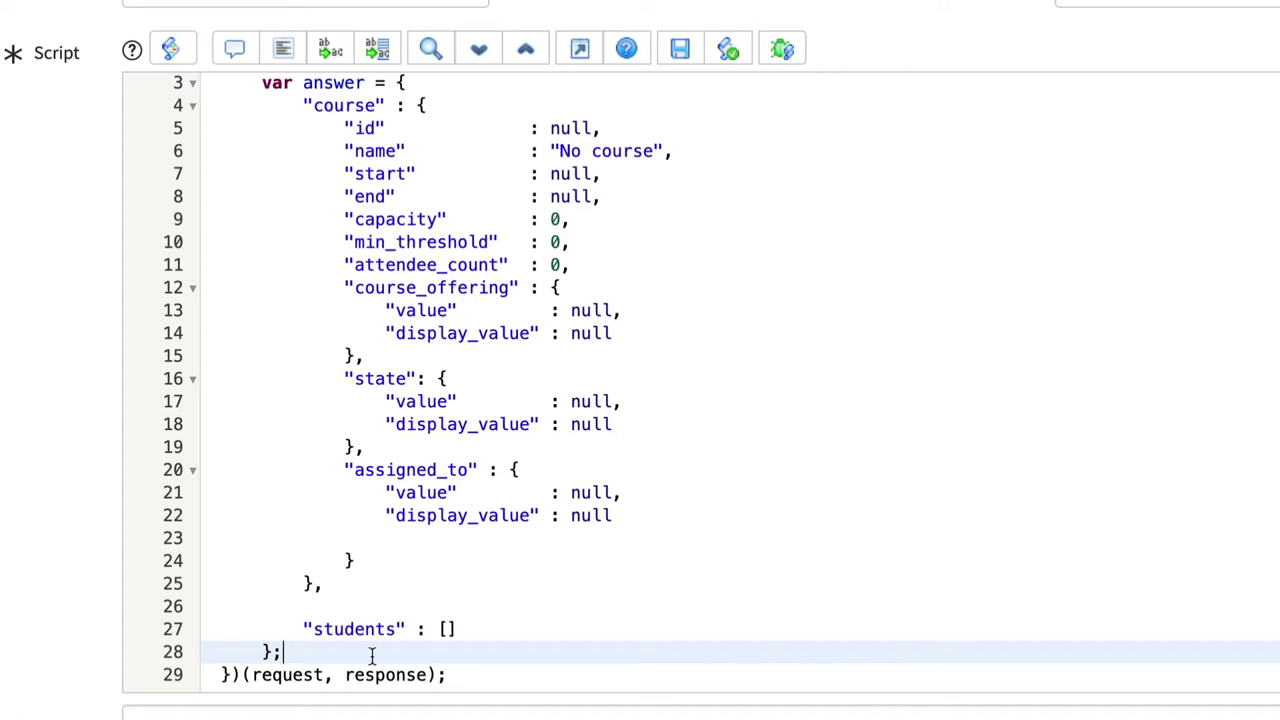
- Add a responseStatus variable defaulting to 404 and fix its indentation
key("Return")
type("var responseStatus = 404;")
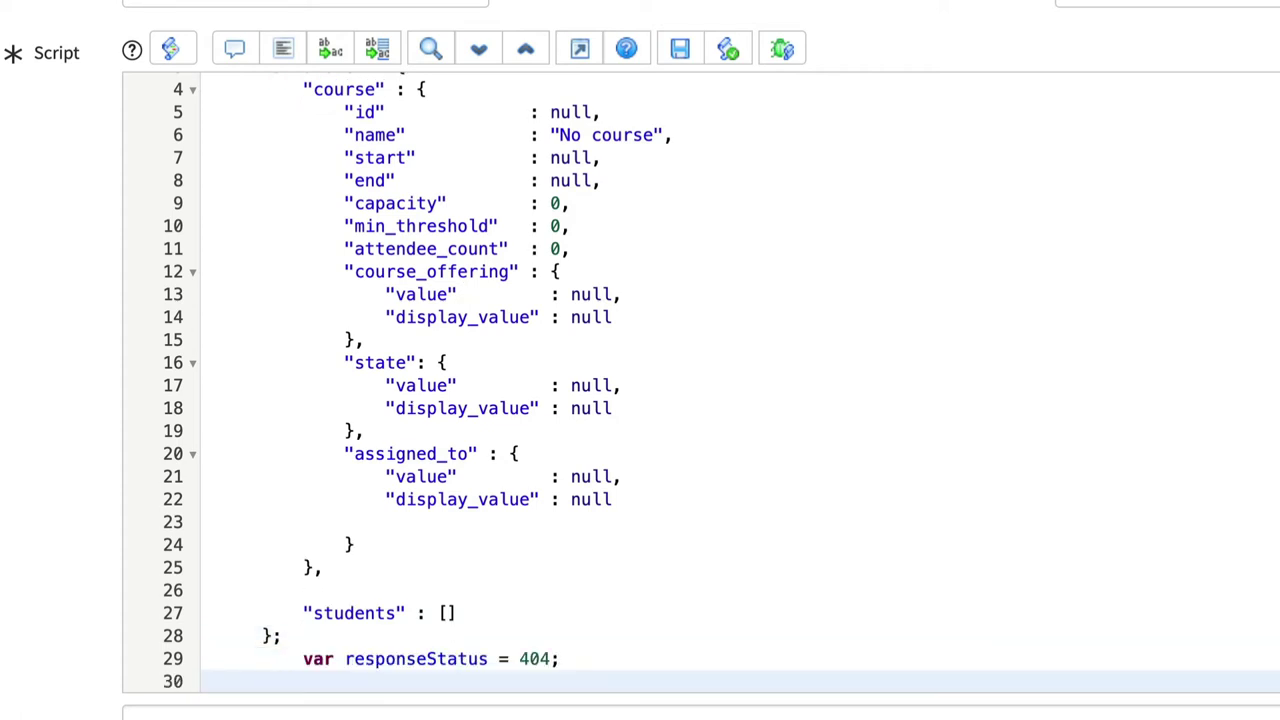
key("ctrl+a")
key("shift+Tab")
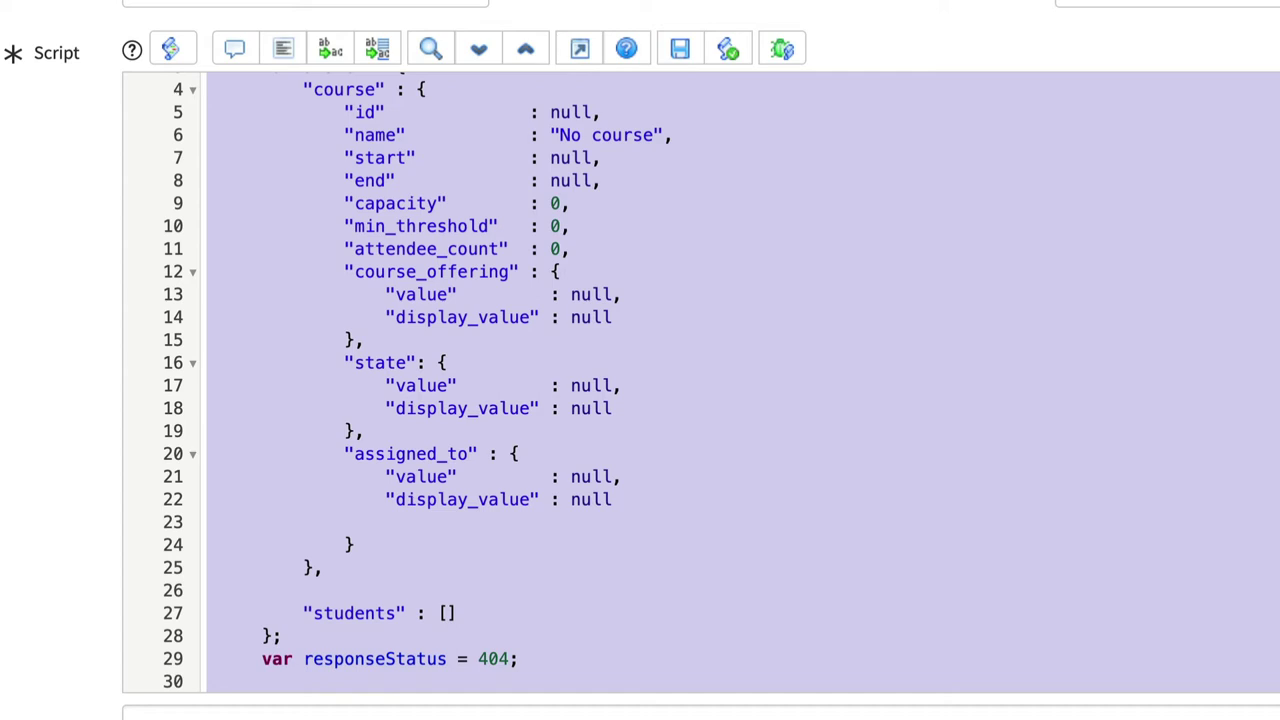
left_click(372, 657)
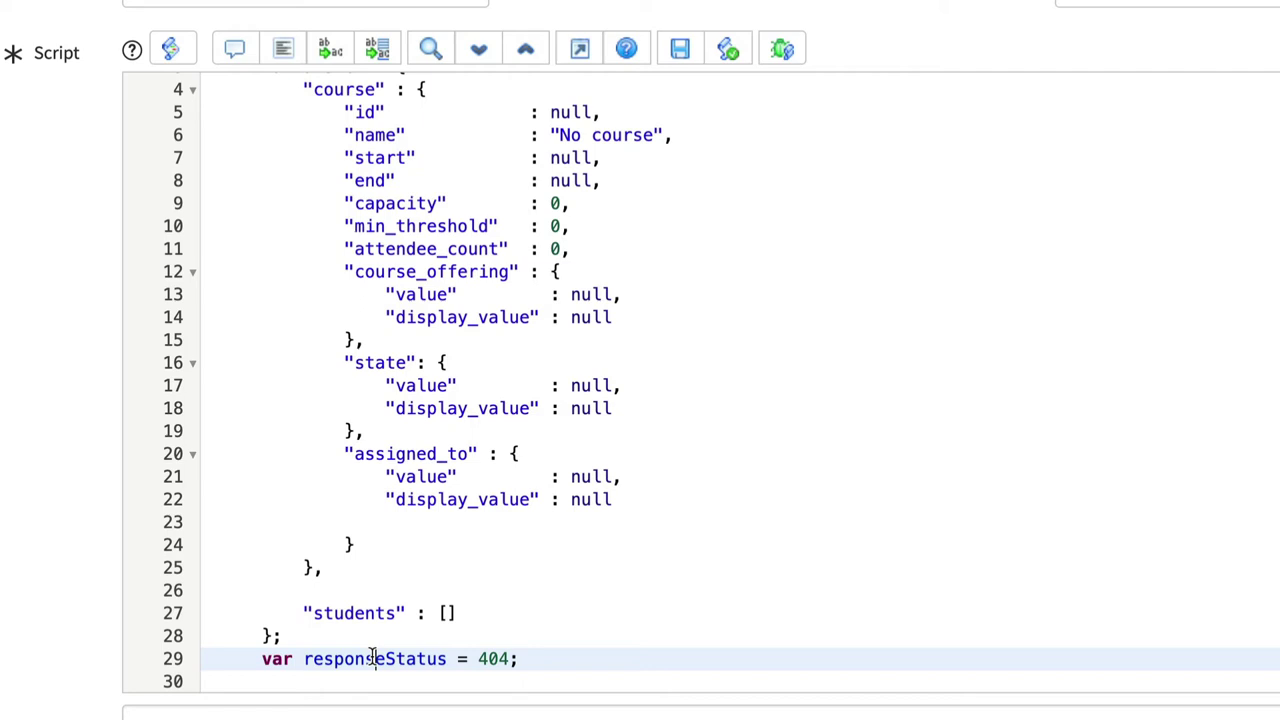
- Add var courseName = request.queryParams.name.toString(); on a new line
left_click(550, 659)
key("Return")
scroll(700, 380, "down", 2)
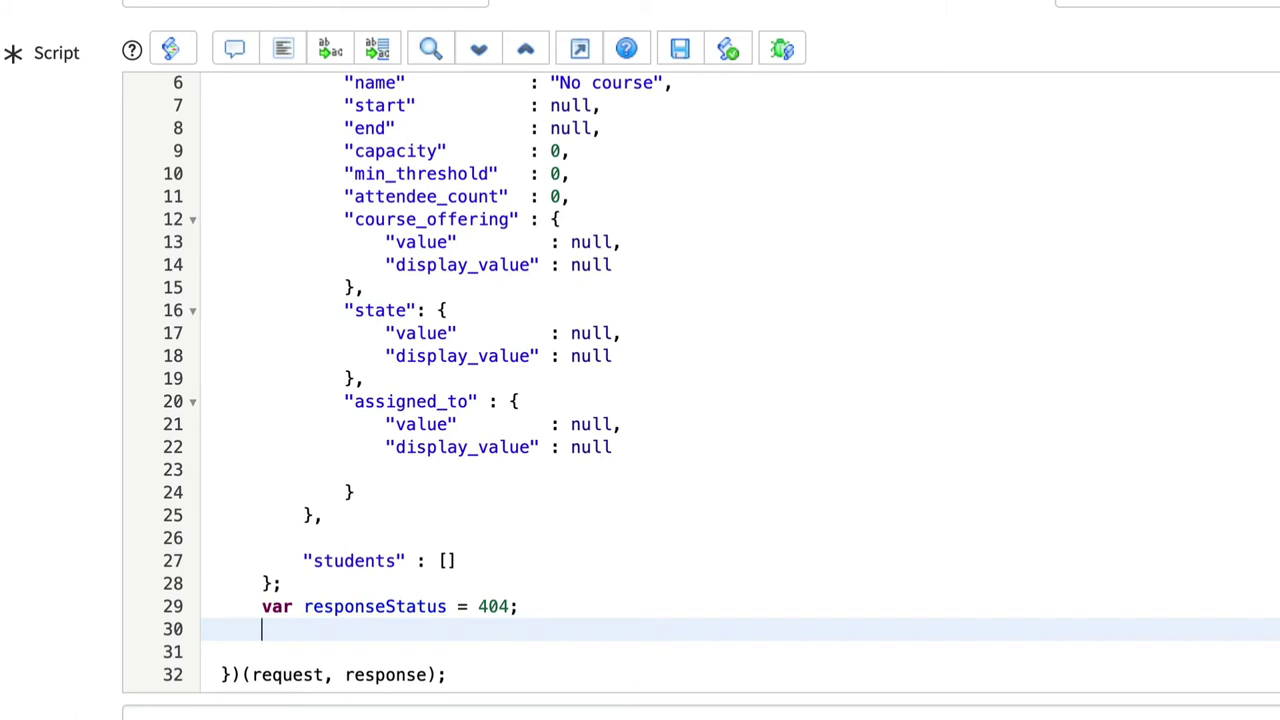
type("var ")
type("courseName = ")
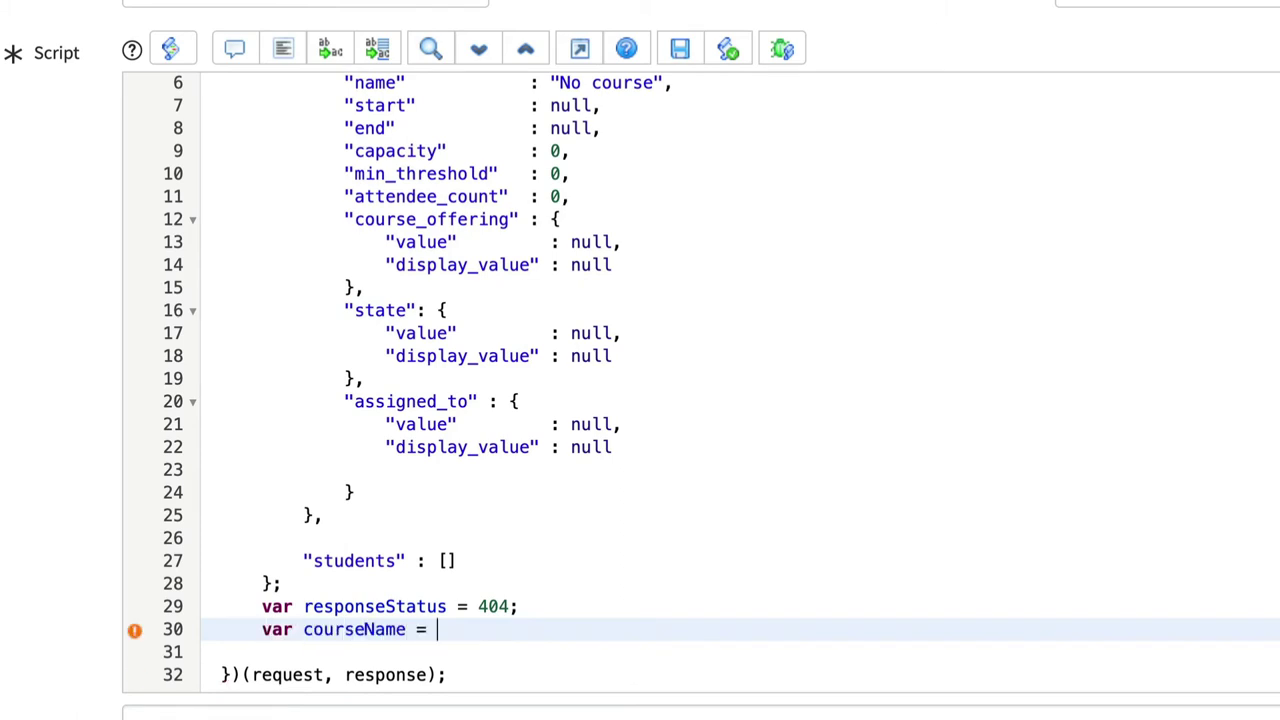
type("request")
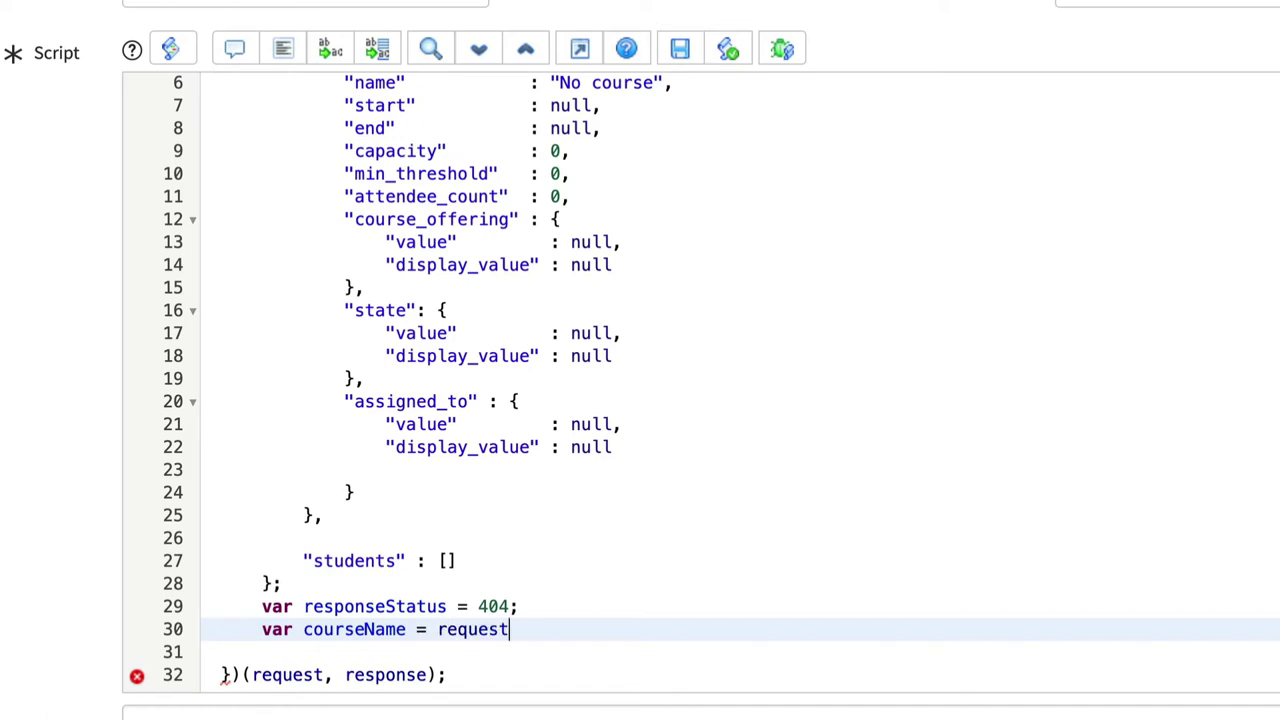
type(".q")
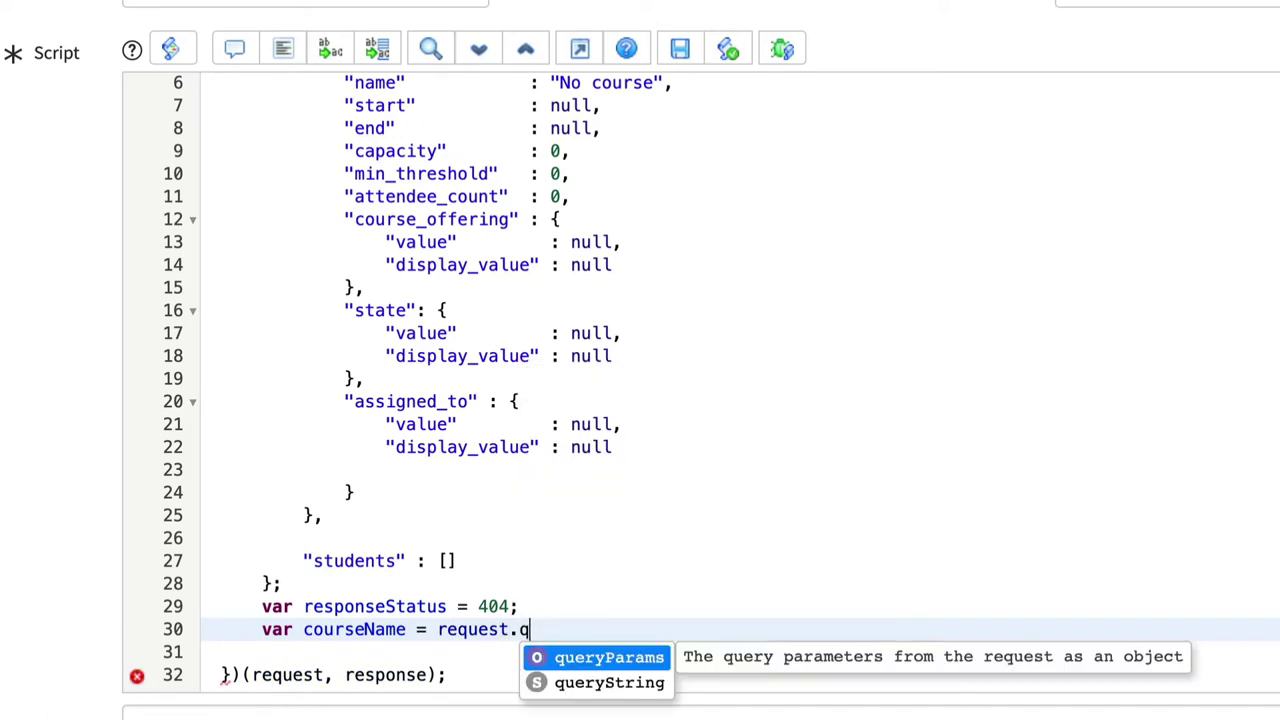
key("Return")
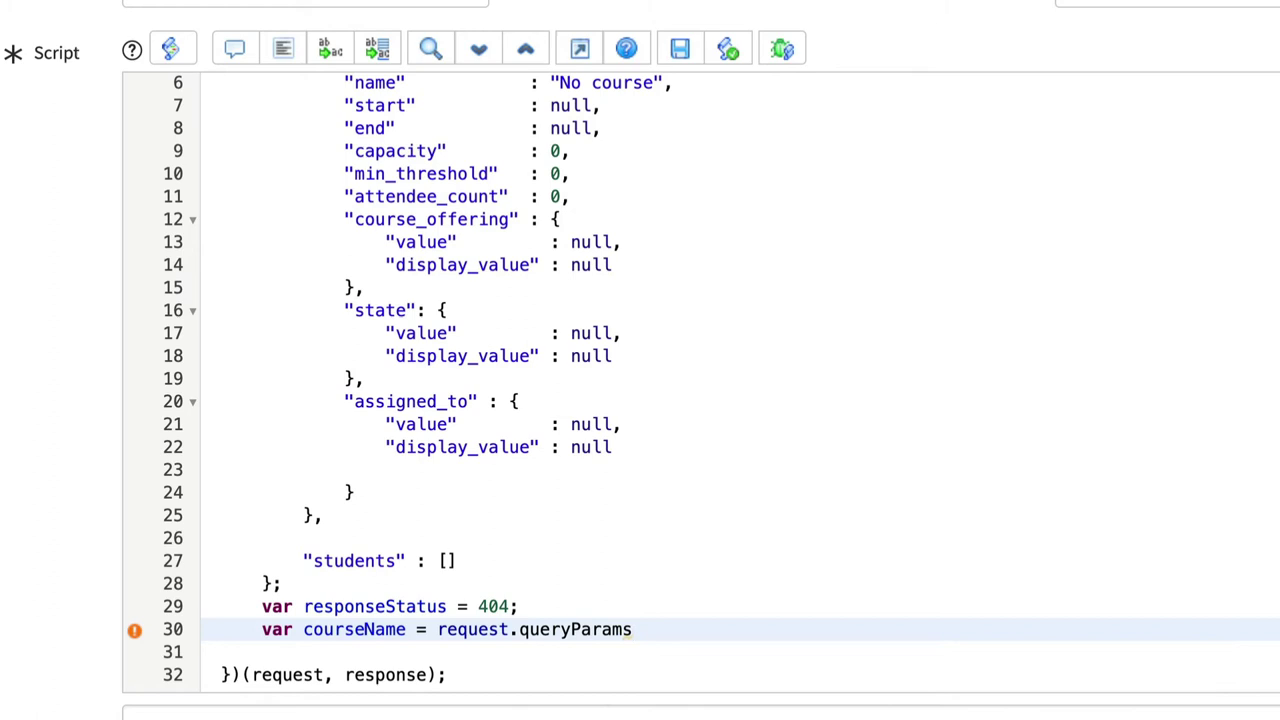
type(".name.toStrin")
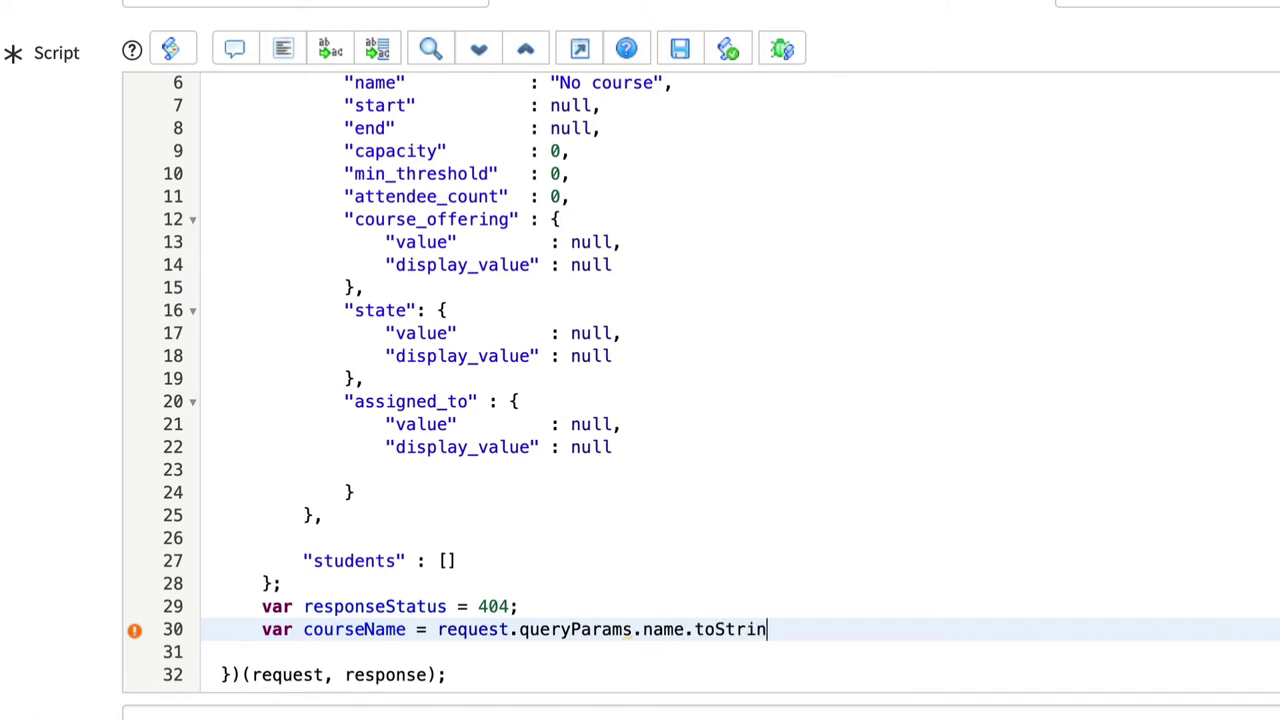
type("g();")
- Paste the GlideRecord course lookup that fills answer.course on line 31
left_click(300, 655)
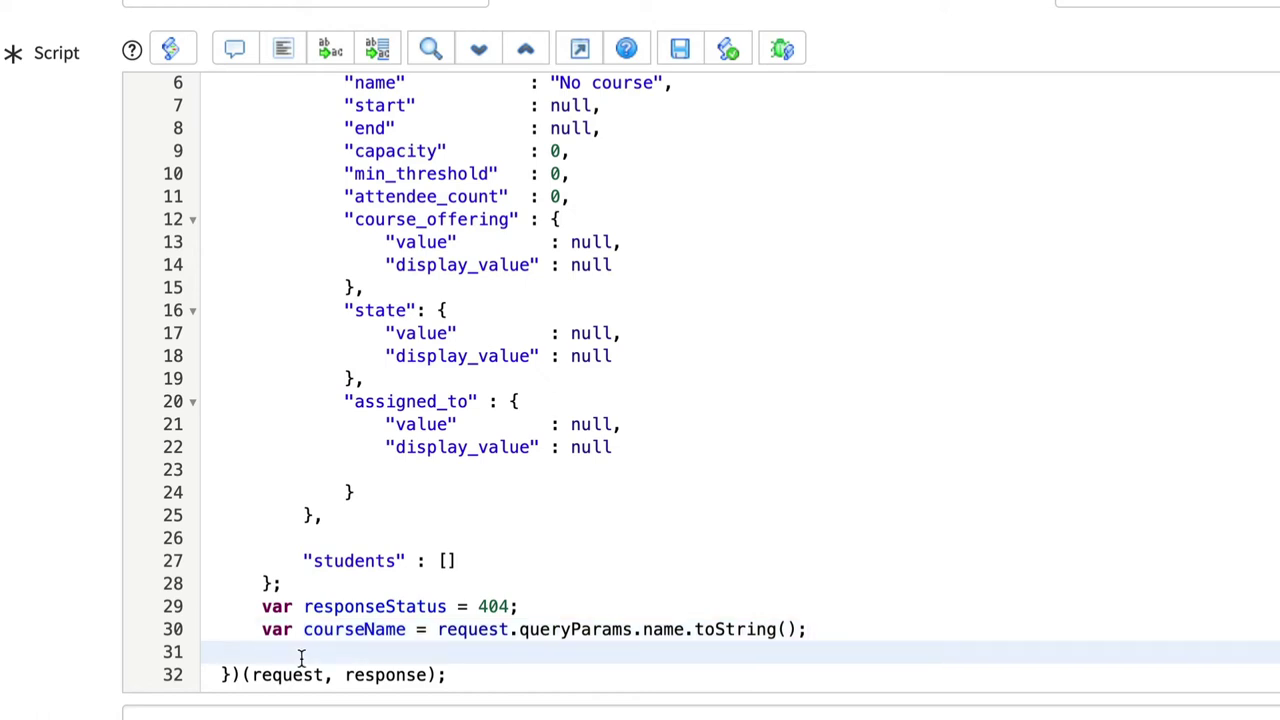
key("ctrl+v")
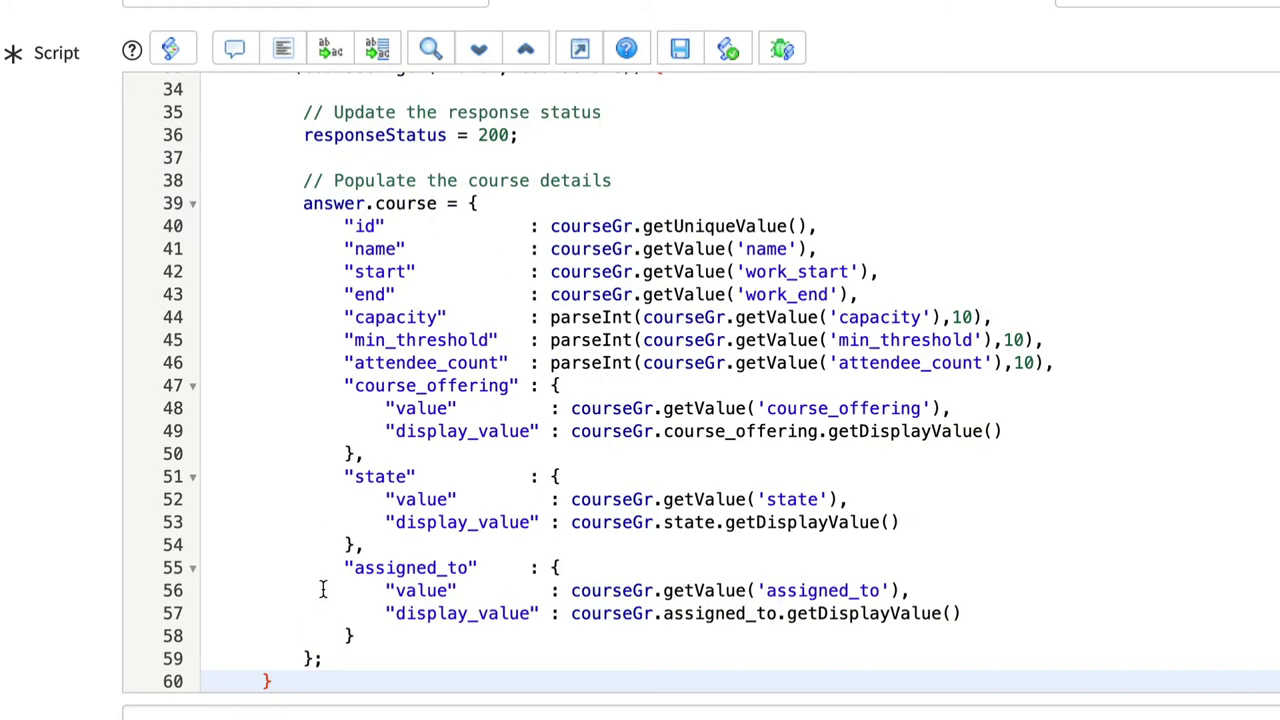
scroll(352, 591, "up", 2)
scroll(352, 591, "up", 3)
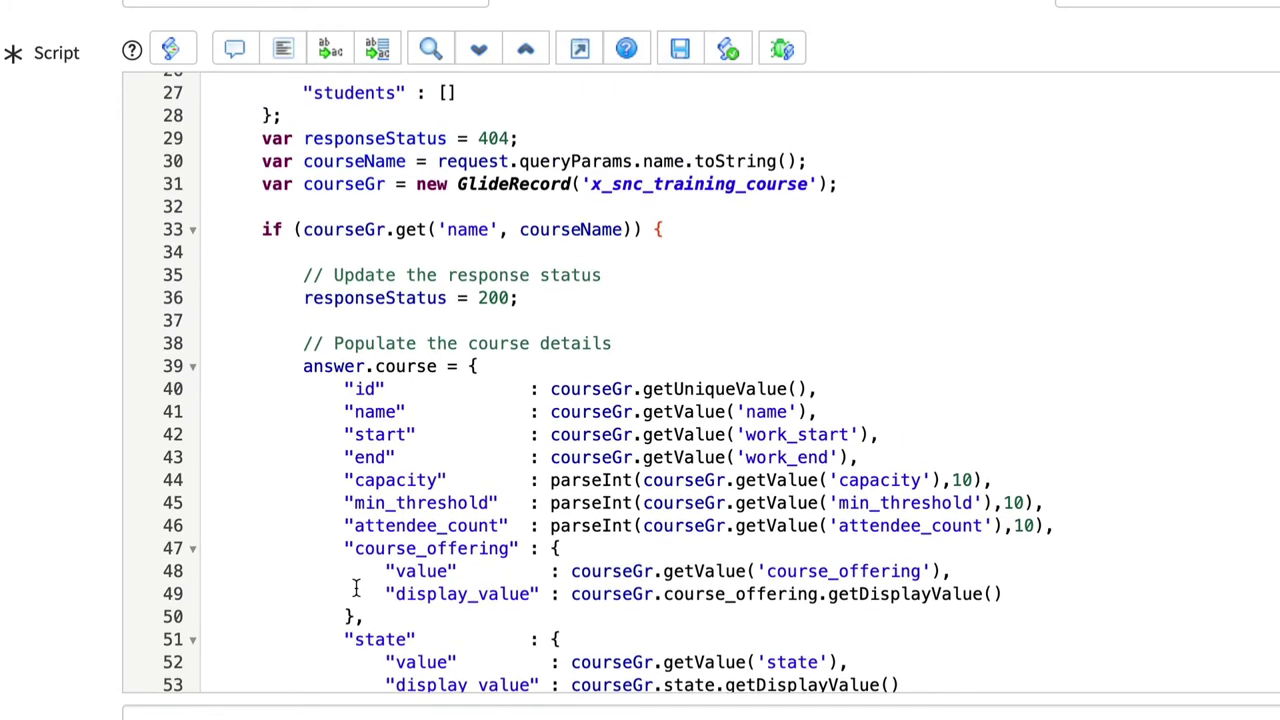
scroll(355, 588, "down", 2)
scroll(355, 588, "down", 2)
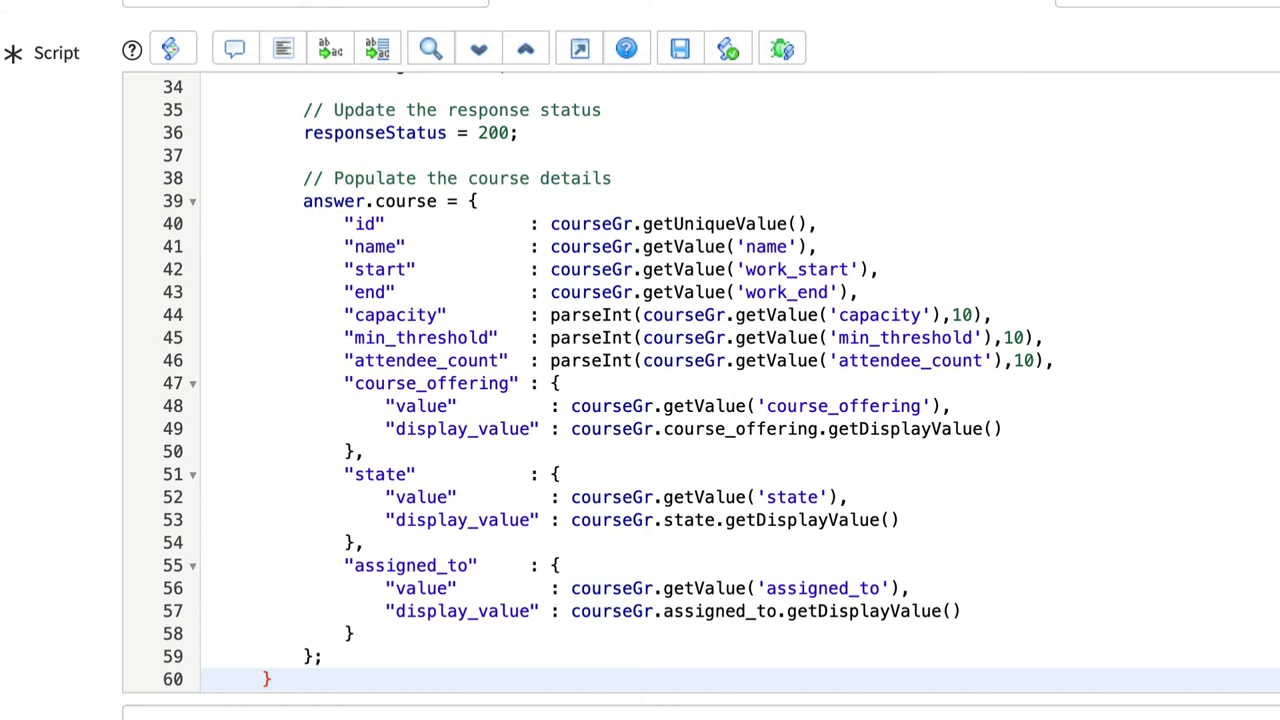
scroll(640, 380, "down", 1)
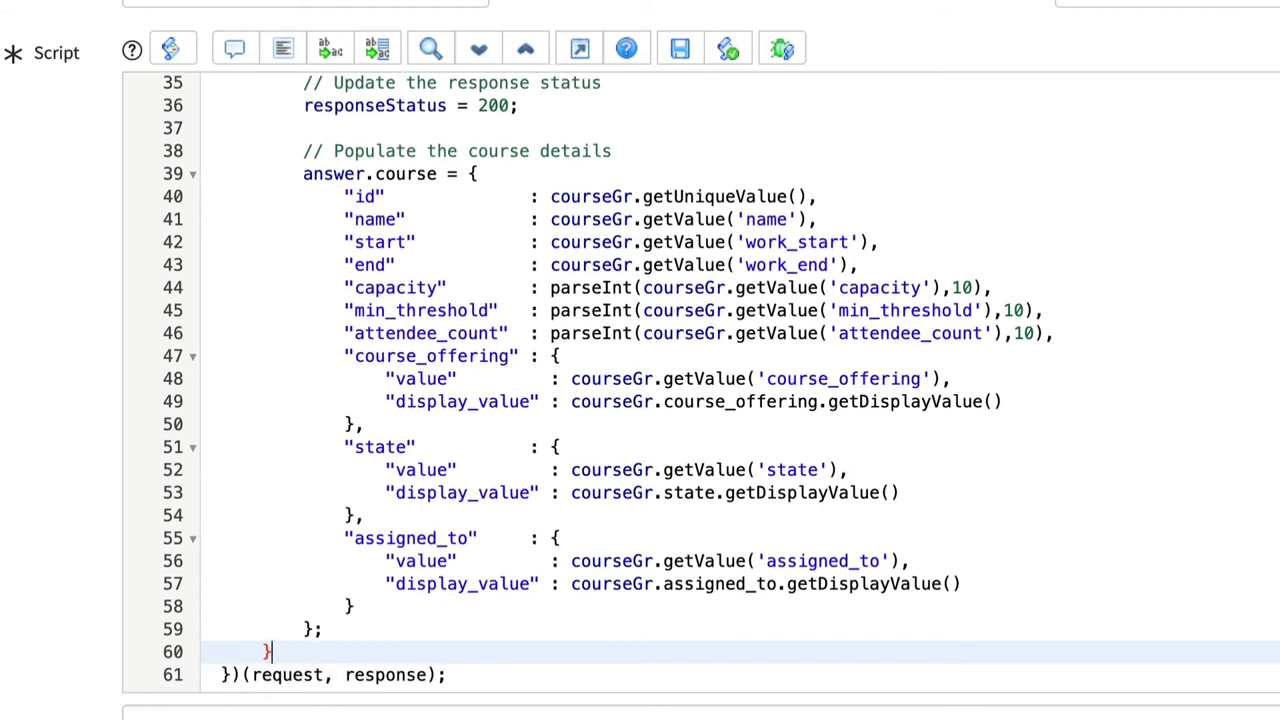
- Insert the attendee GlideRecord loop after line 59 and re-indent the script
left_click(341, 628)
key("Return")
key("ctrl+v")
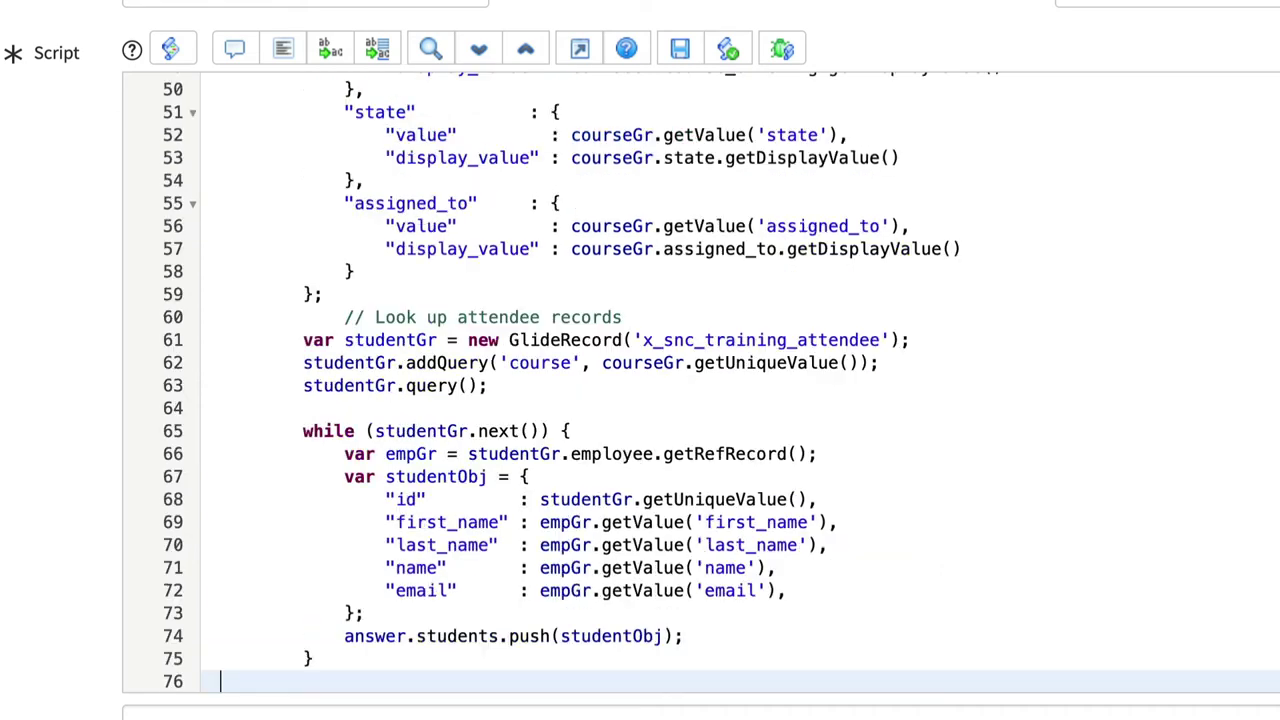
key("ctrl+a")
key("shift+Tab")
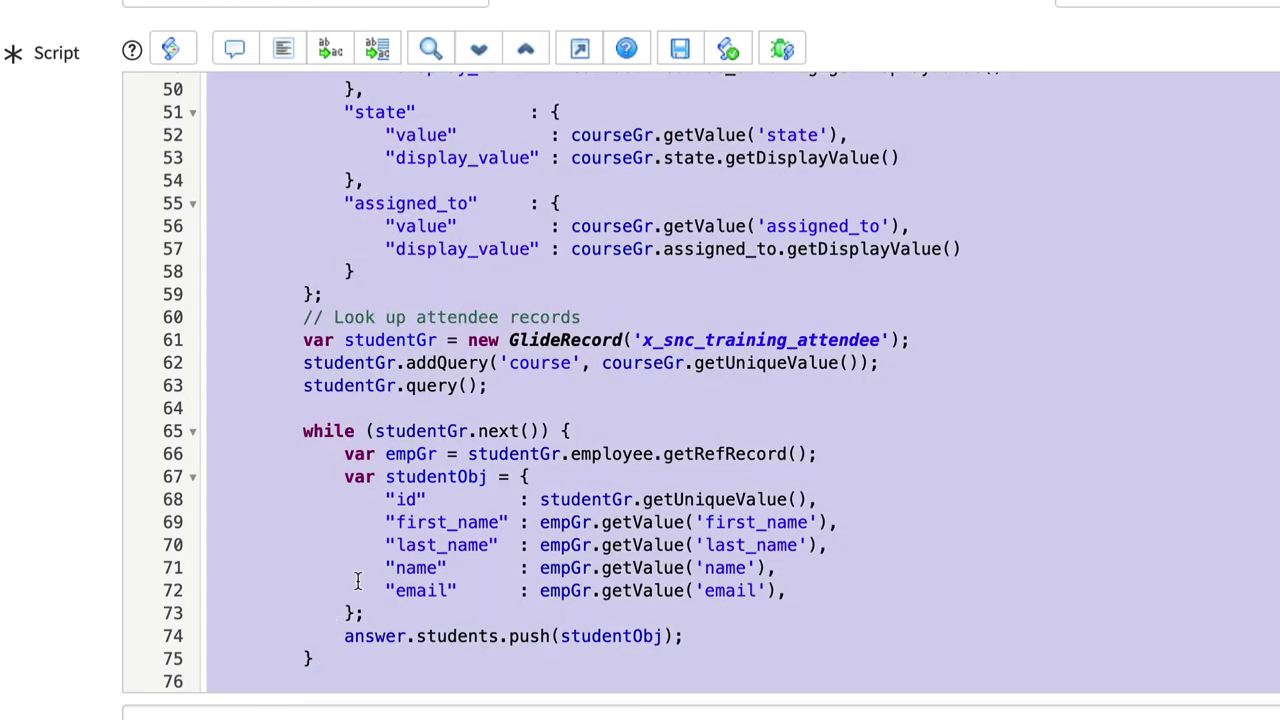
left_click(330, 296)
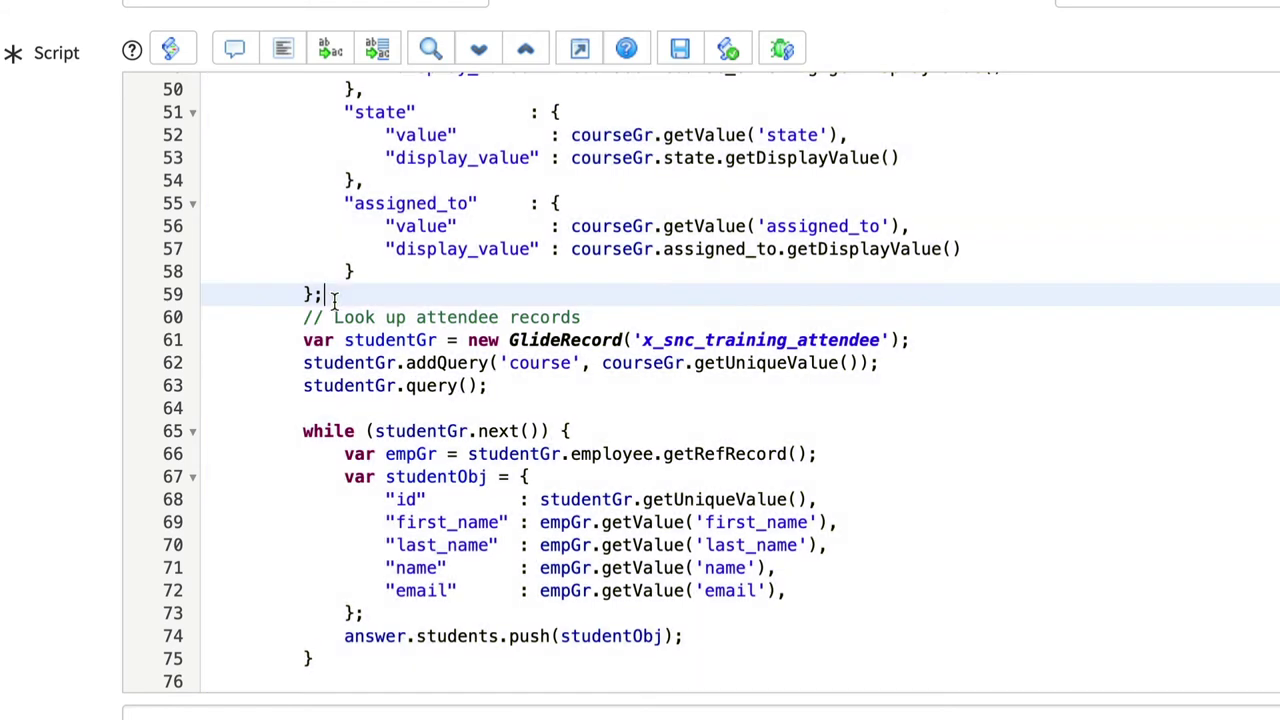
key("Return")
scroll(640, 380, "down", 1)
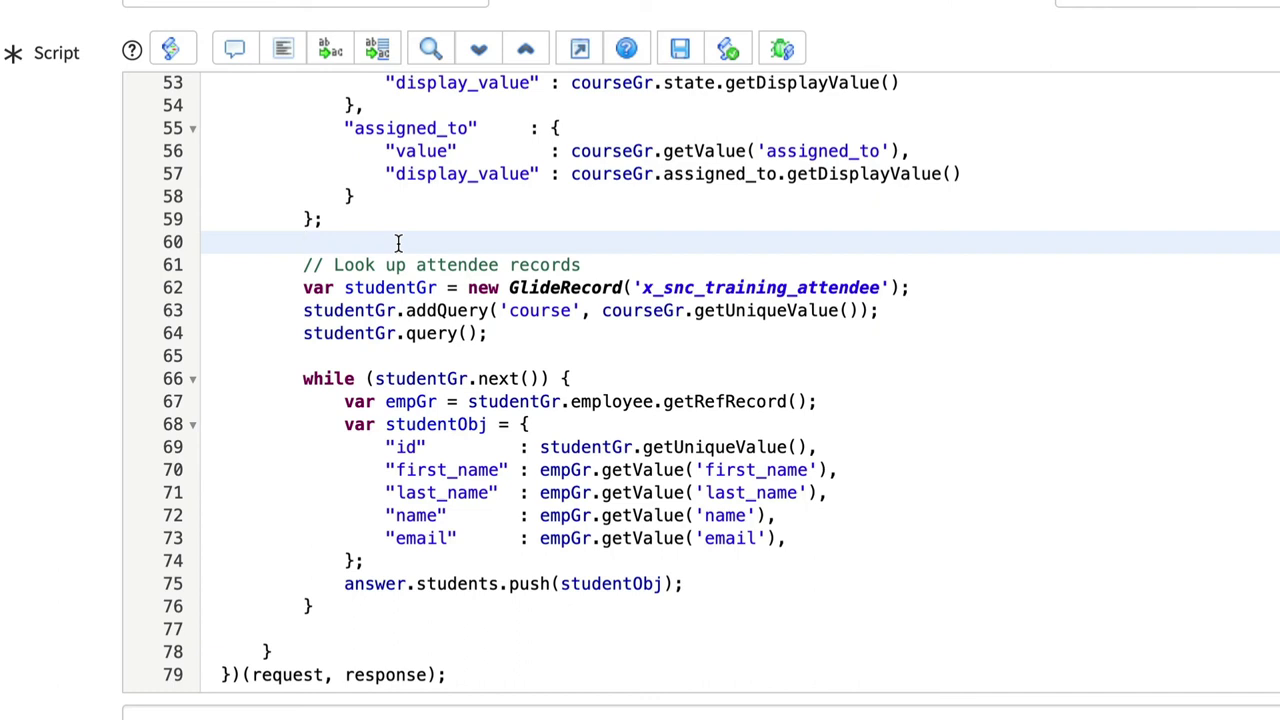
- Add lines setting the response body and status before the function's end
left_click(210, 676)
type("response.setBody(answer);     response.setStatus(responseStatus);")
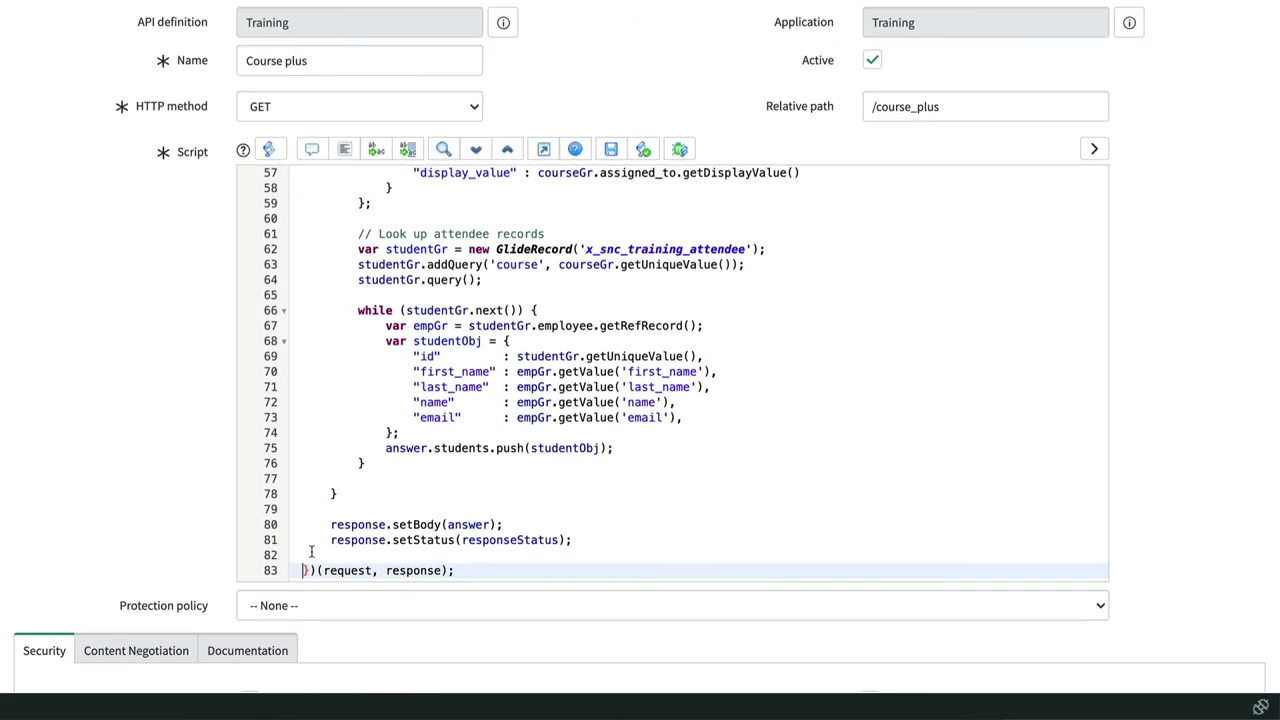
scroll(199, 586, "down", 3)
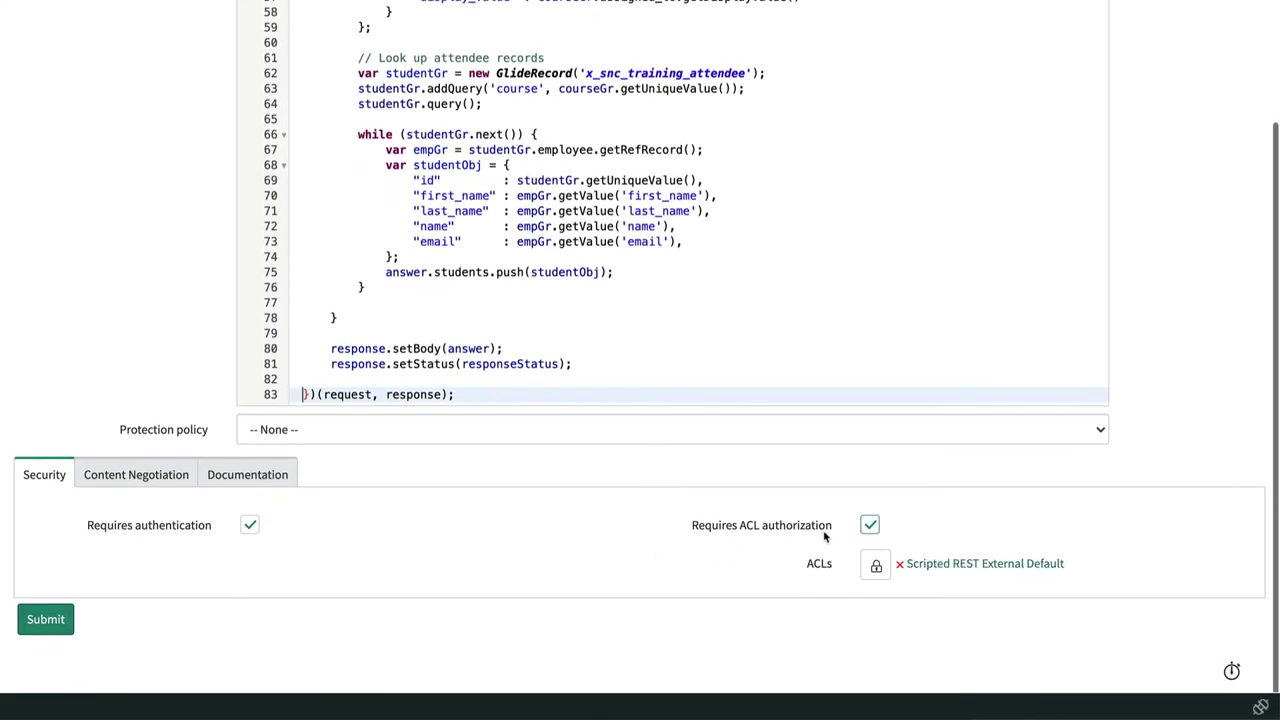
mouse_move(876, 566)
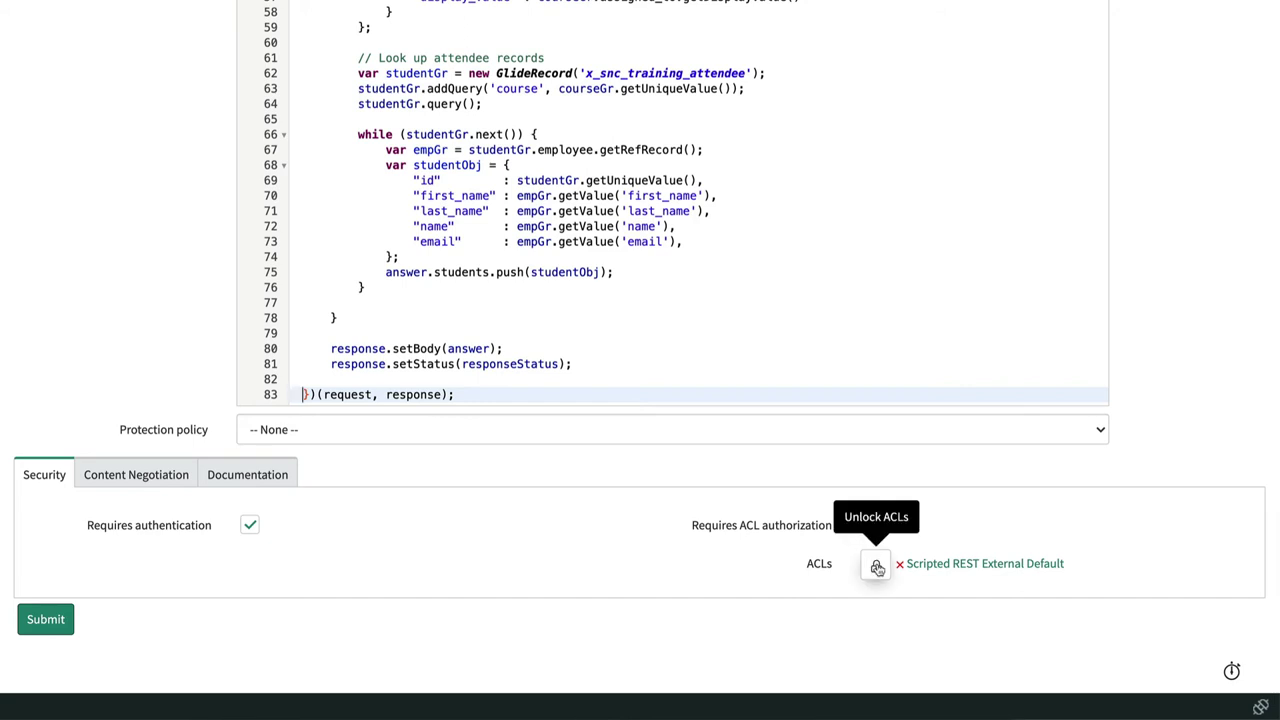
- Add the 'Default training REST' ACL to the resource's ACL list
left_click(874, 563)
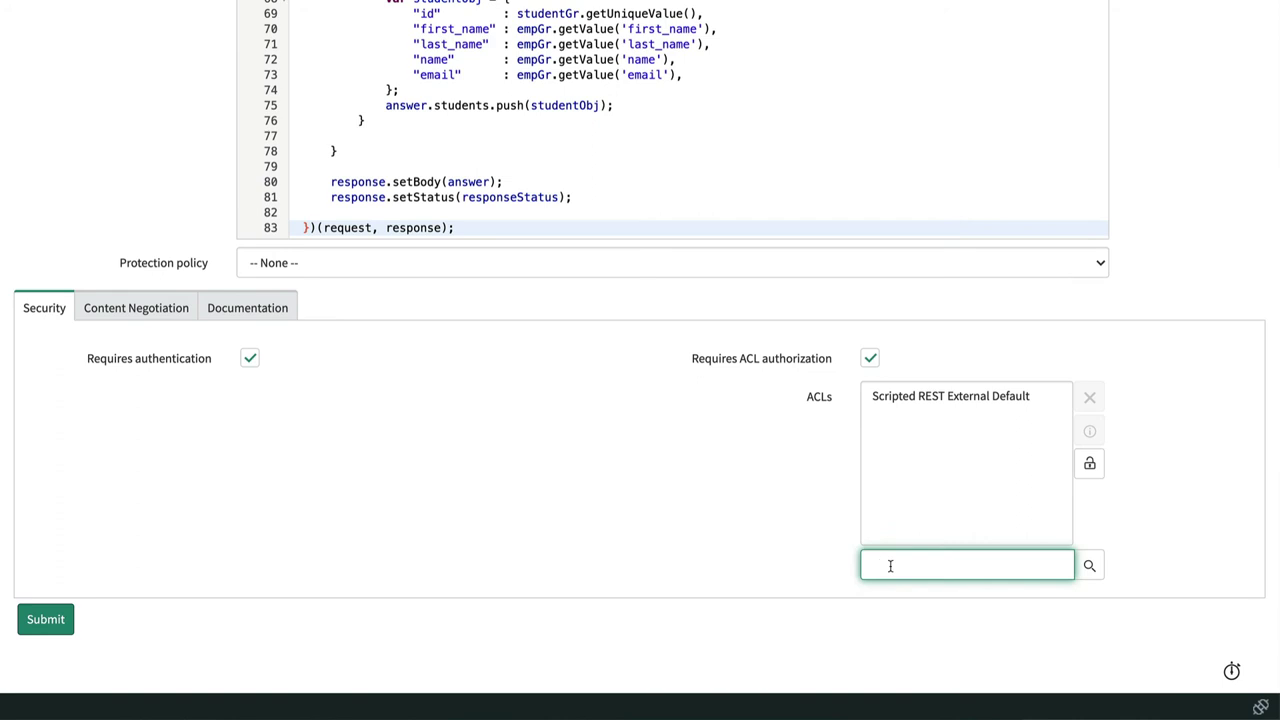
left_click(1089, 566)
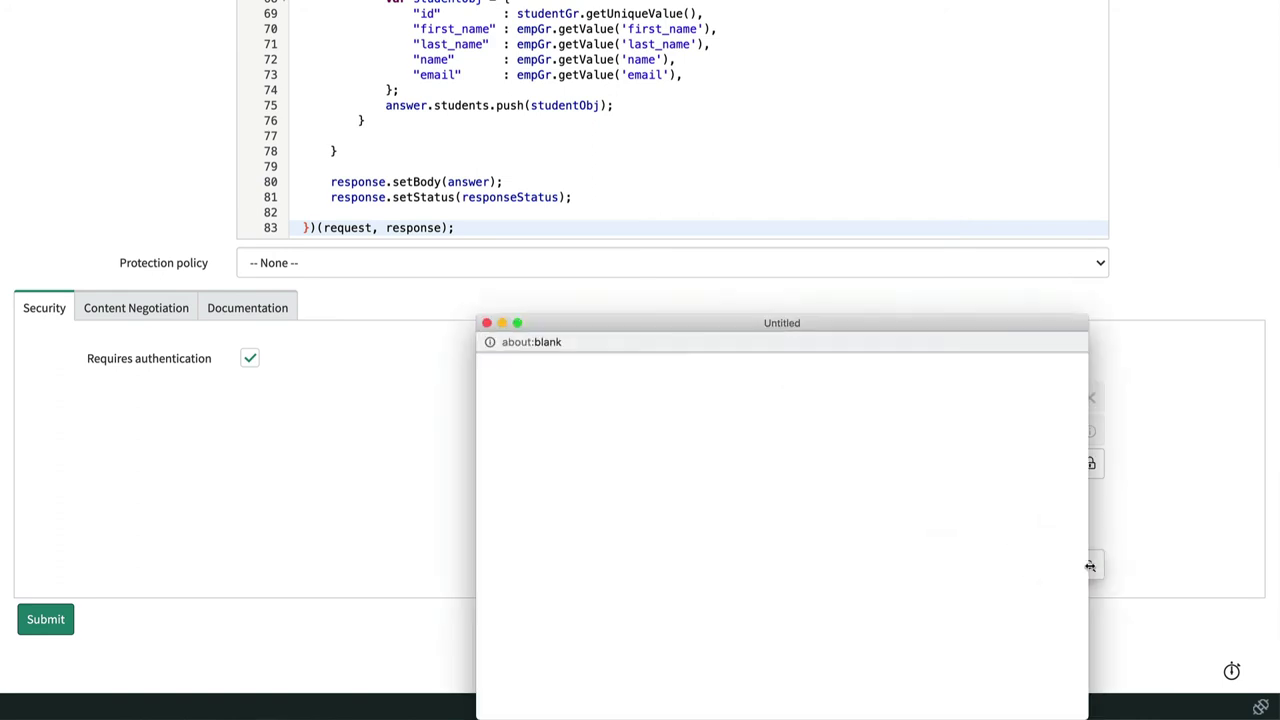
left_click(642, 623)
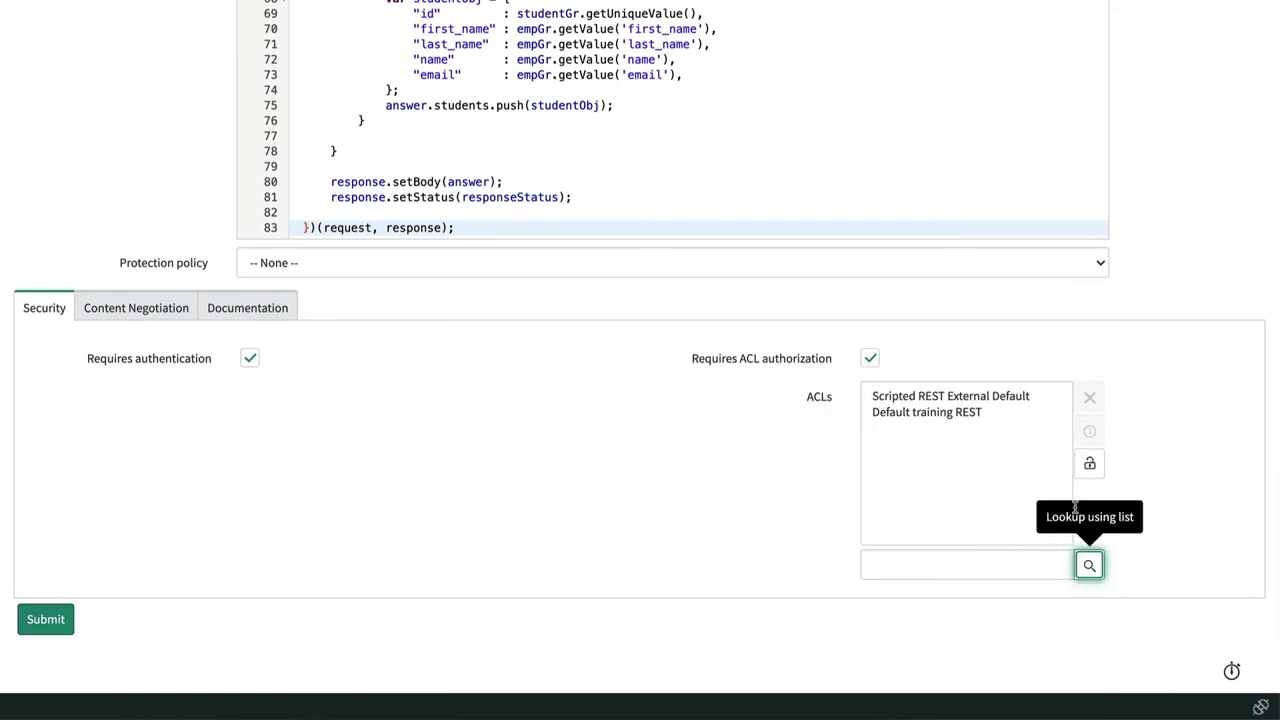
left_click(1090, 465)
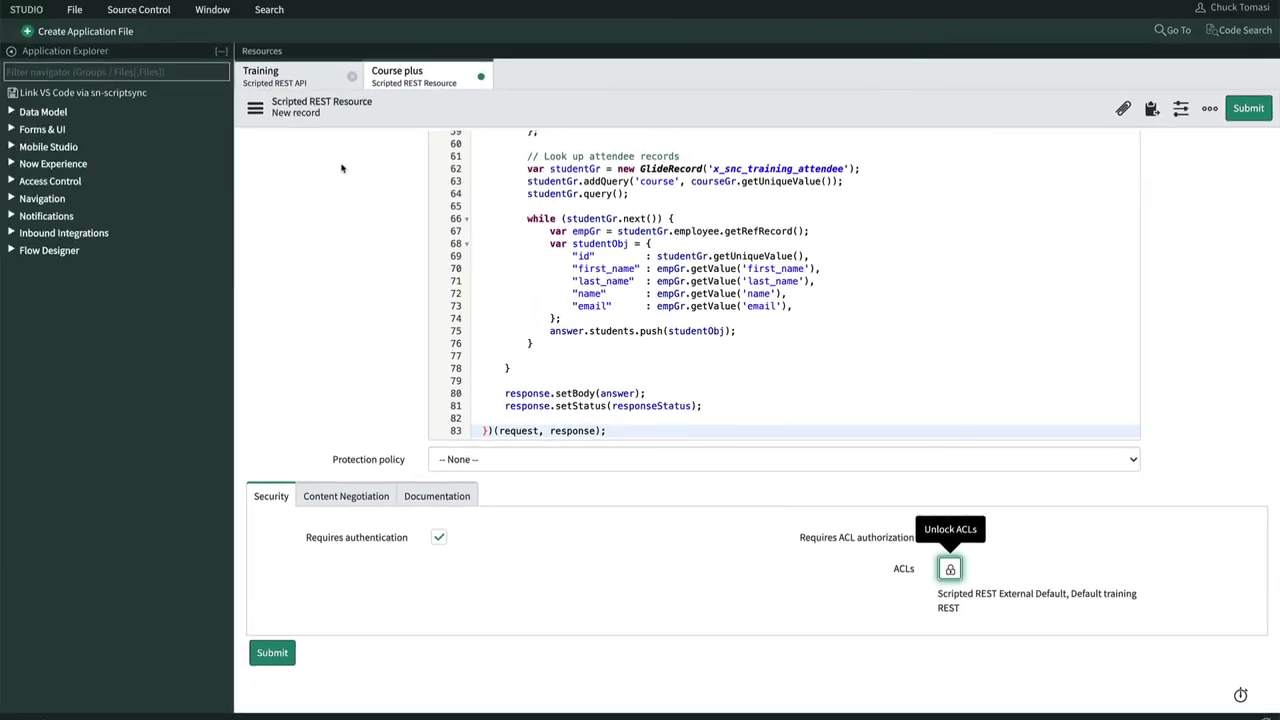
- Save the Course plus resource
left_click(255, 108)
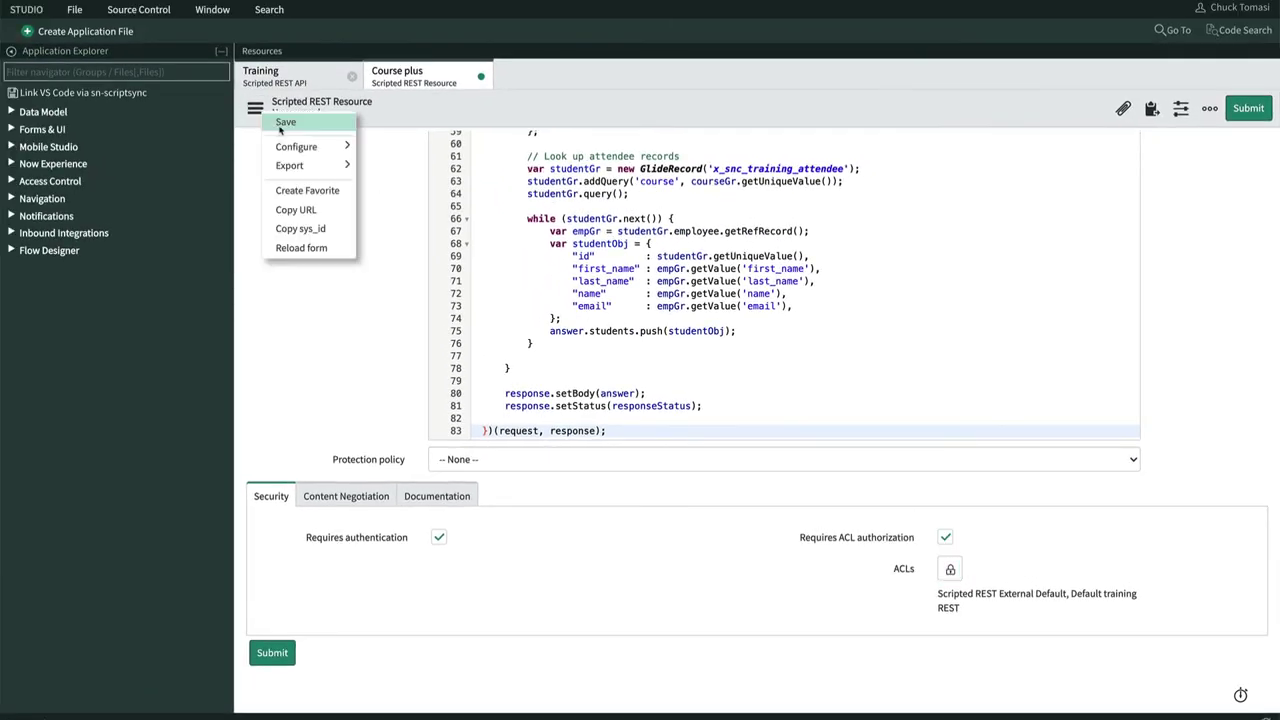
left_click(284, 123)
scroll(272, 158, "down", 1)
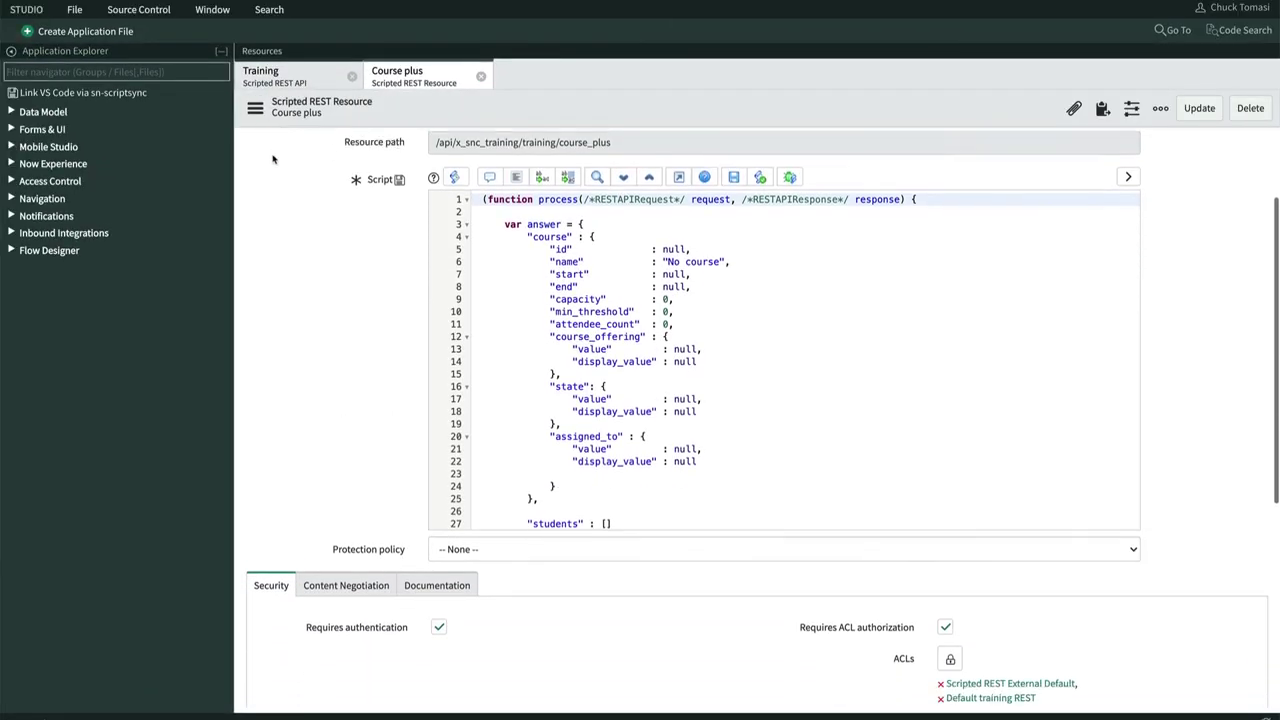
scroll(272, 158, "down", 2)
scroll(272, 158, "down", 1)
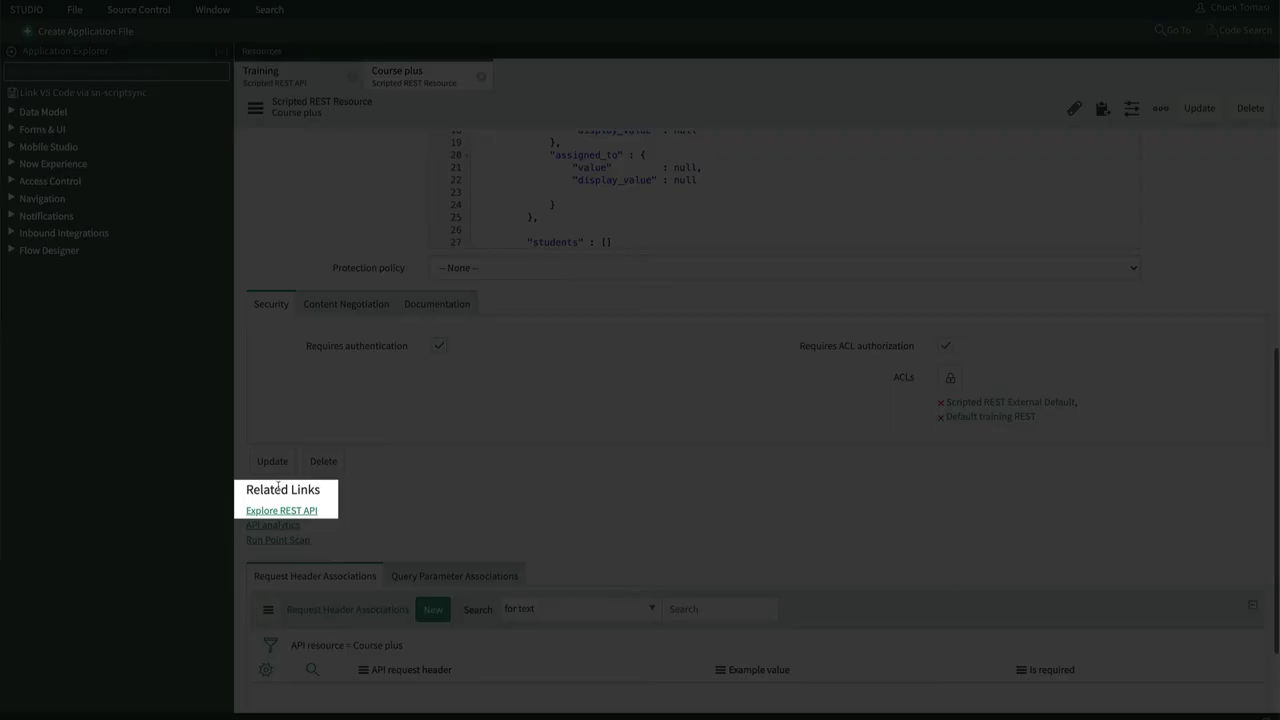
- In REST API Explorer, send GET with query parameter name=PS101 and get 200 OK
left_click(276, 513)
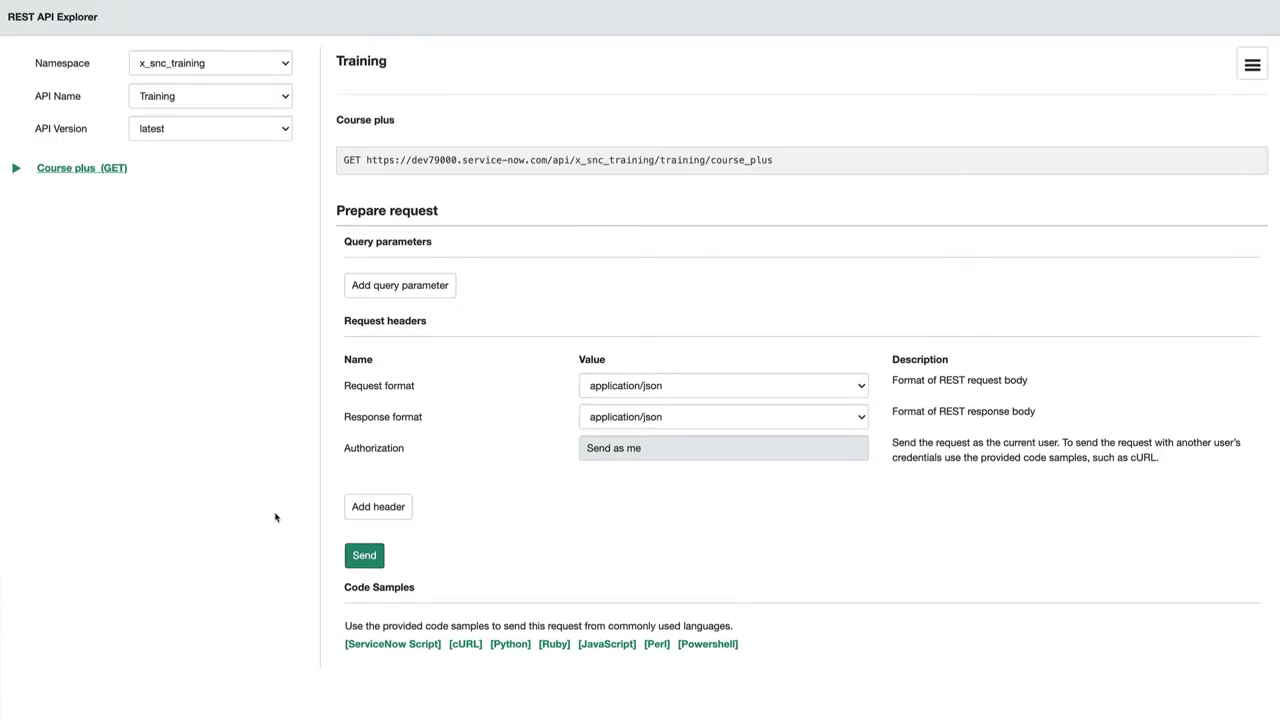
left_click(414, 291)
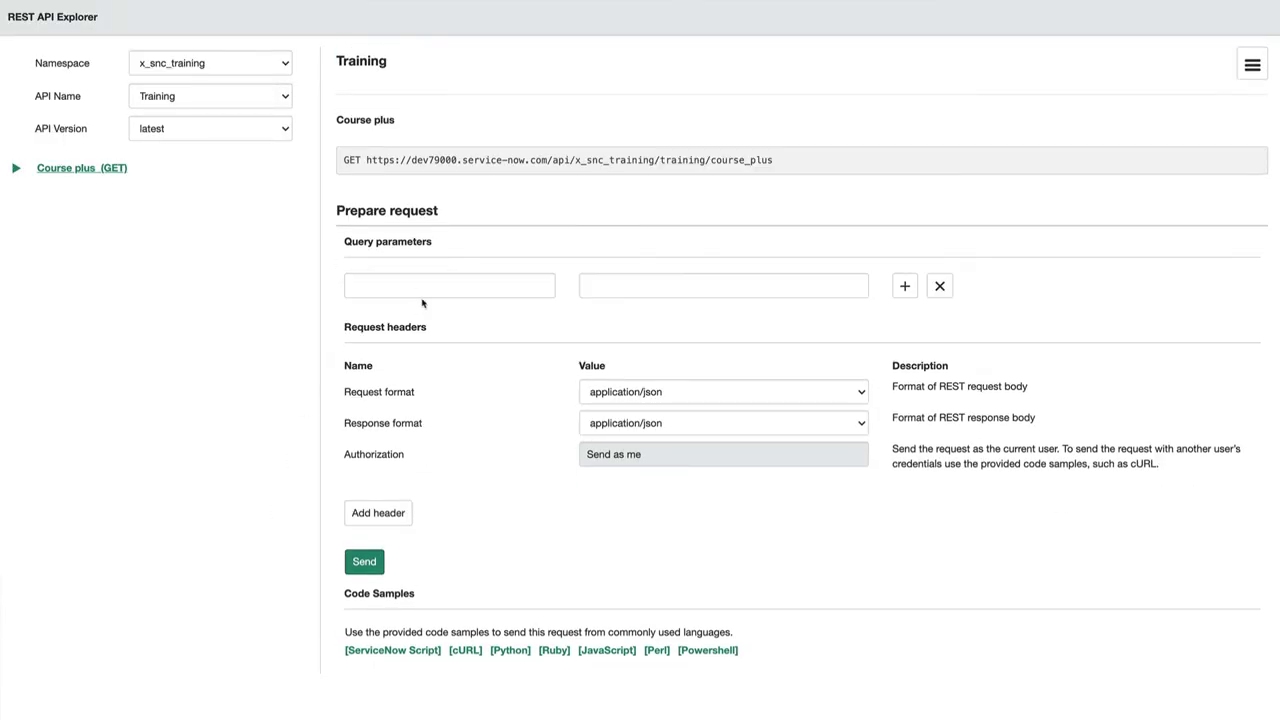
type("name")
key("Tab")
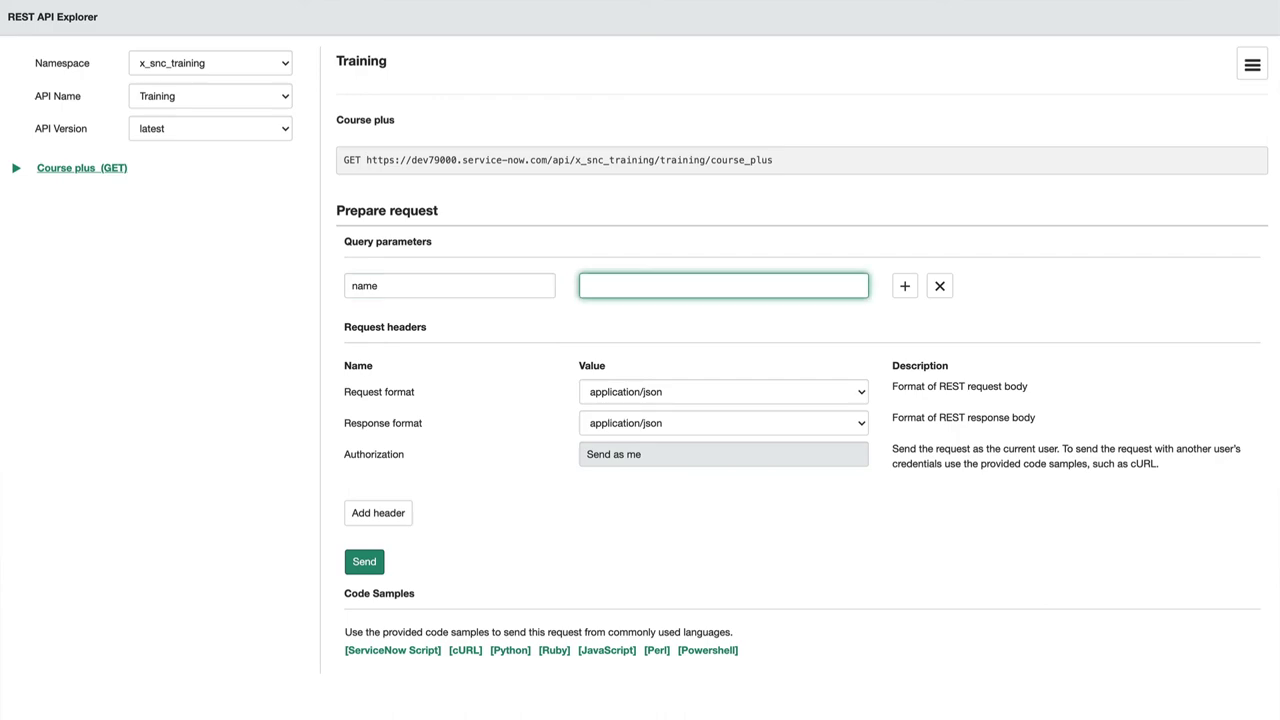
type("PS101")
left_click(364, 561)
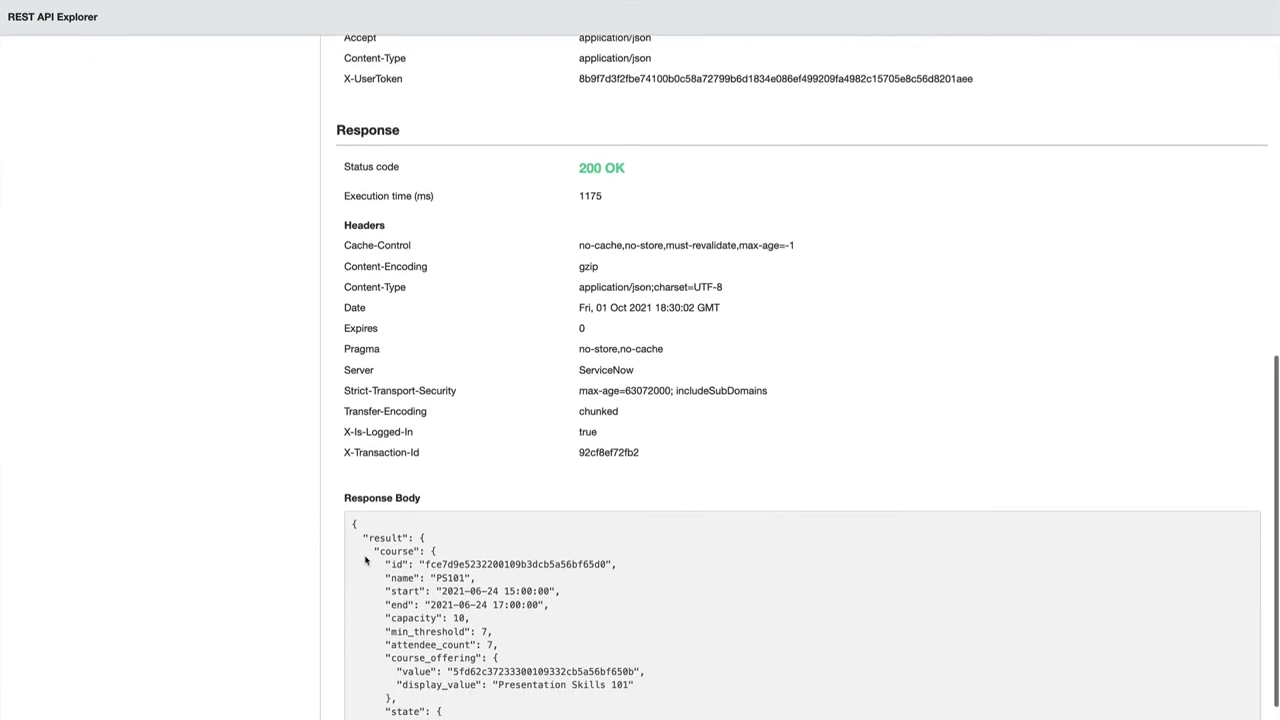
scroll(365, 556, "down", 5)
scroll(443, 345, "up", 10)
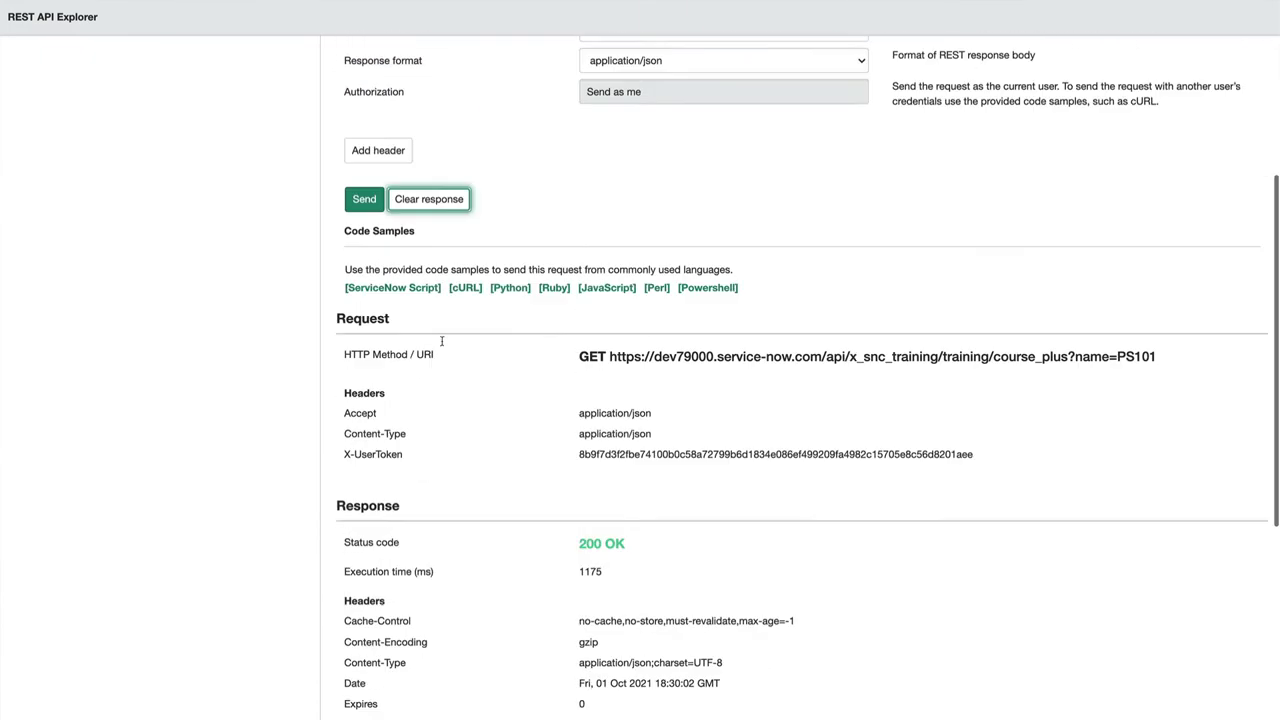
- Query course R2D2 and confirm a 404 Not Found response
double_click(623, 286)
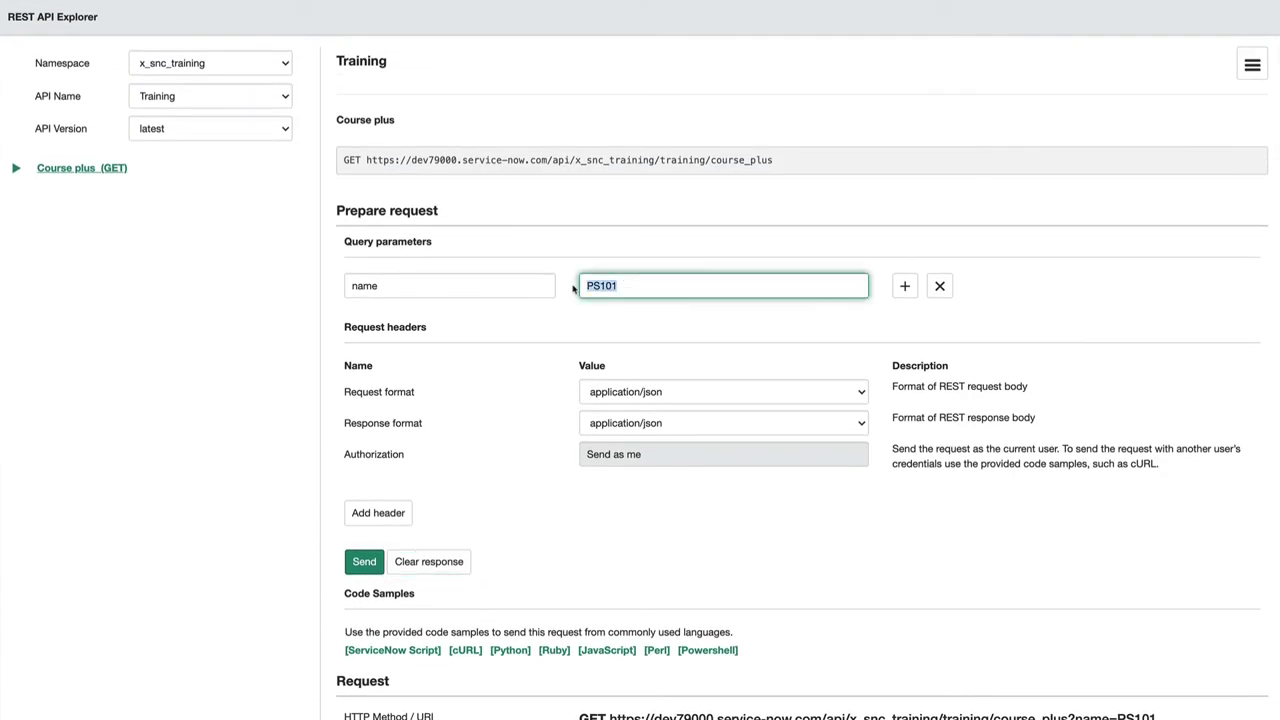
type("R2D2")
left_click(364, 561)
scroll(365, 563, "down", 5)
scroll(365, 567, "down", 3)
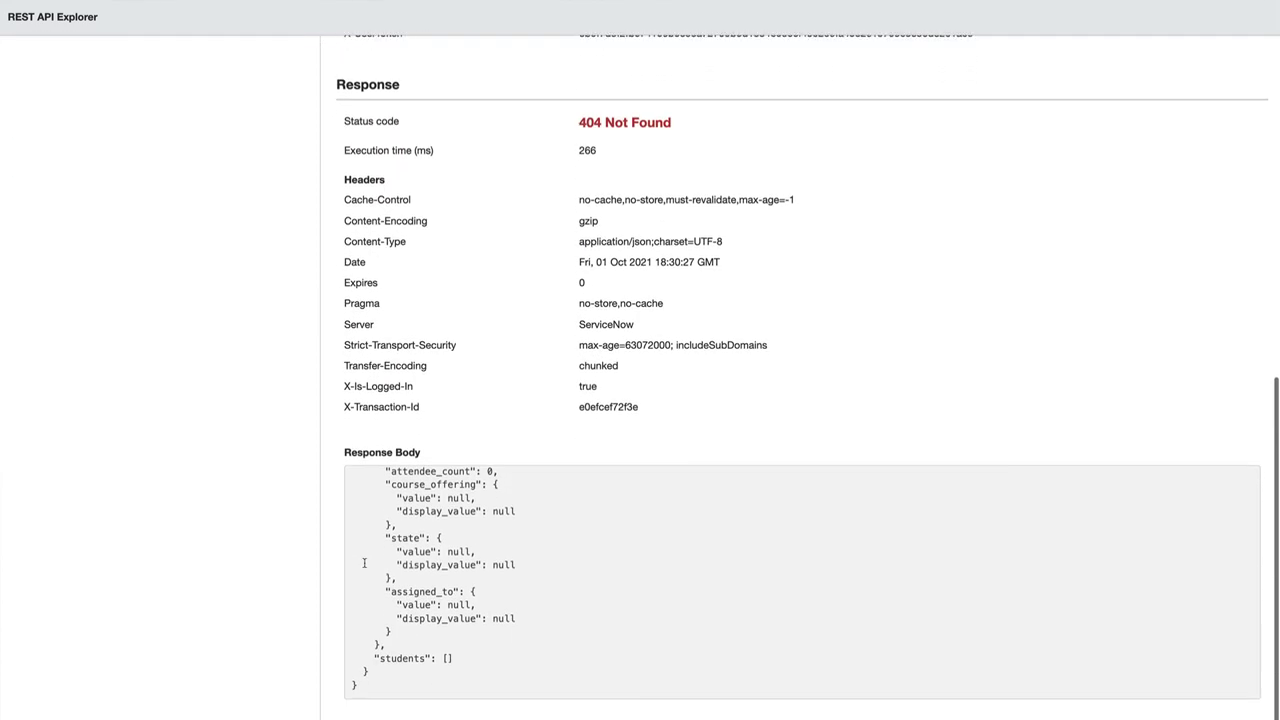
scroll(537, 337, "up", 10)
scroll(605, 288, "up", 2)
- Restore name=PS101 and select the request's cURL code sample
double_click(605, 288)
type("PS")
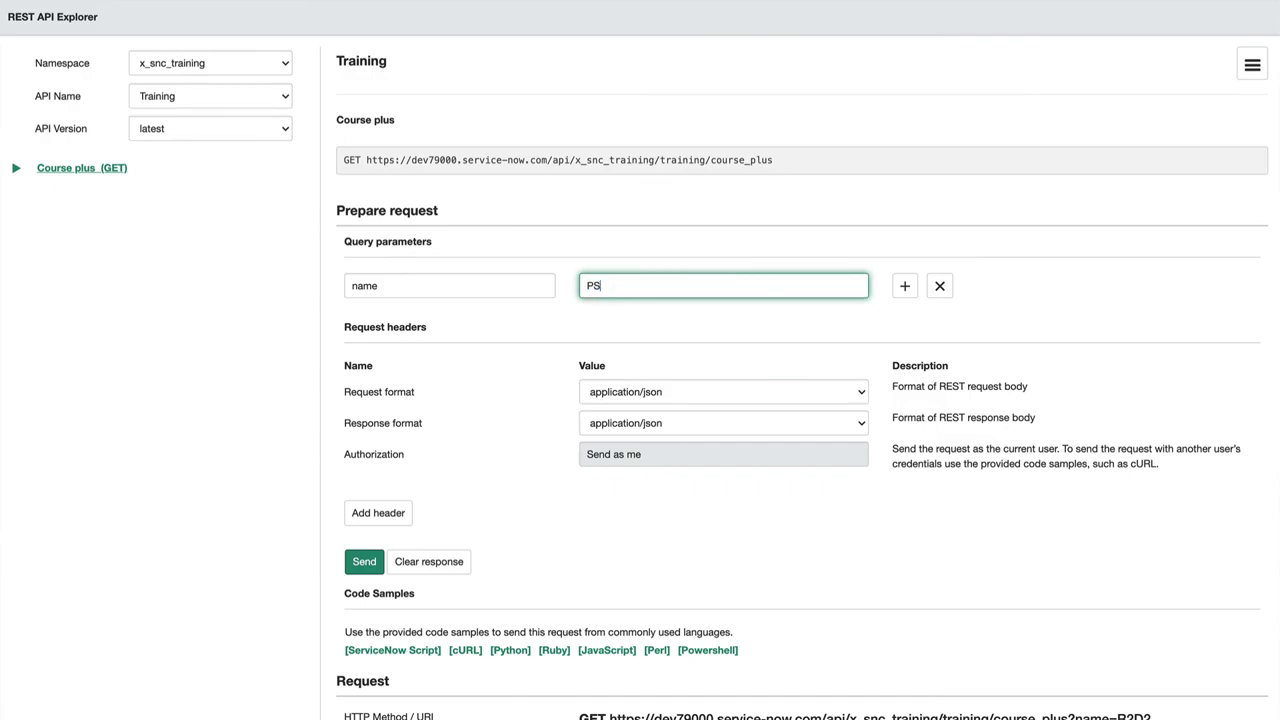
type("101")
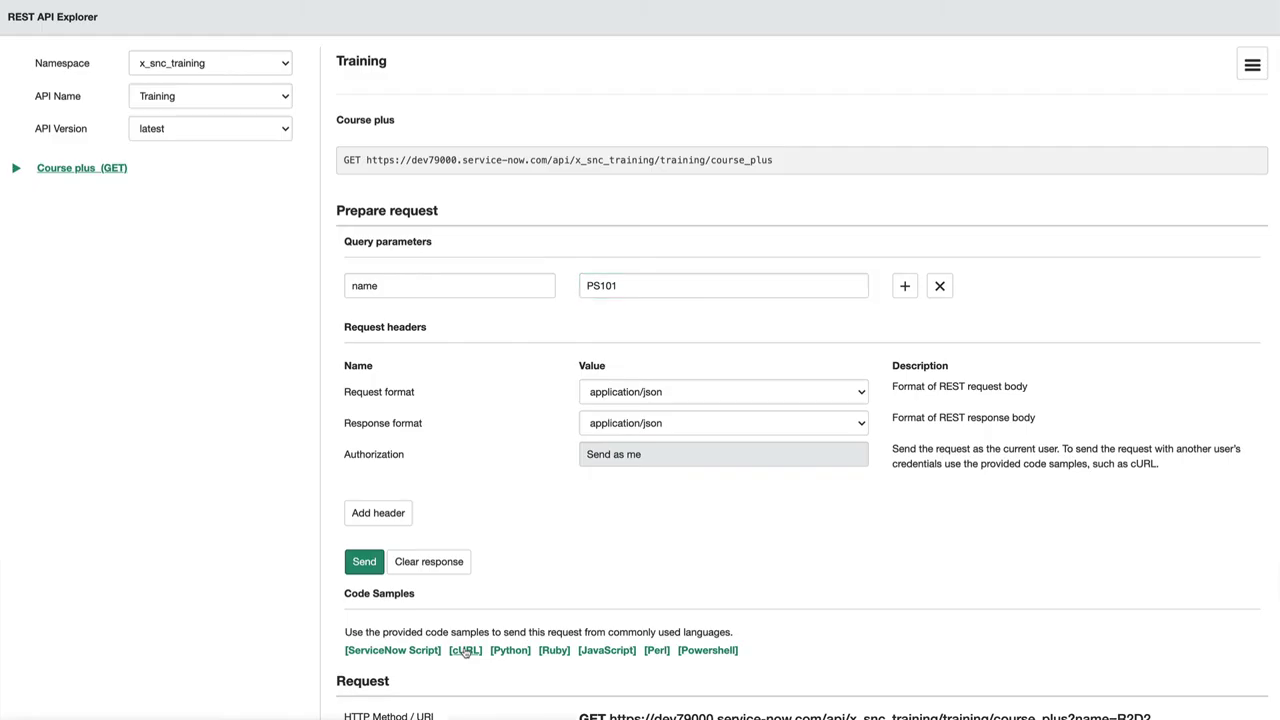
left_click(466, 651)
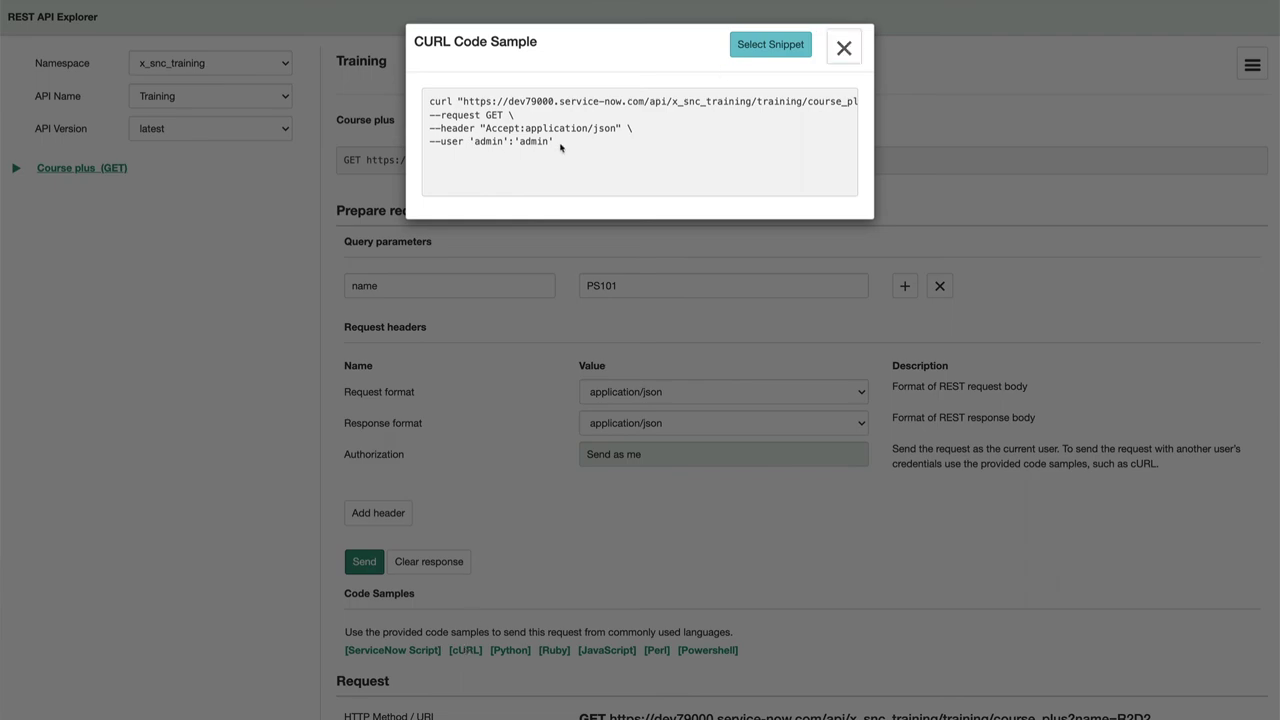
left_click_drag(556, 142, 428, 104)
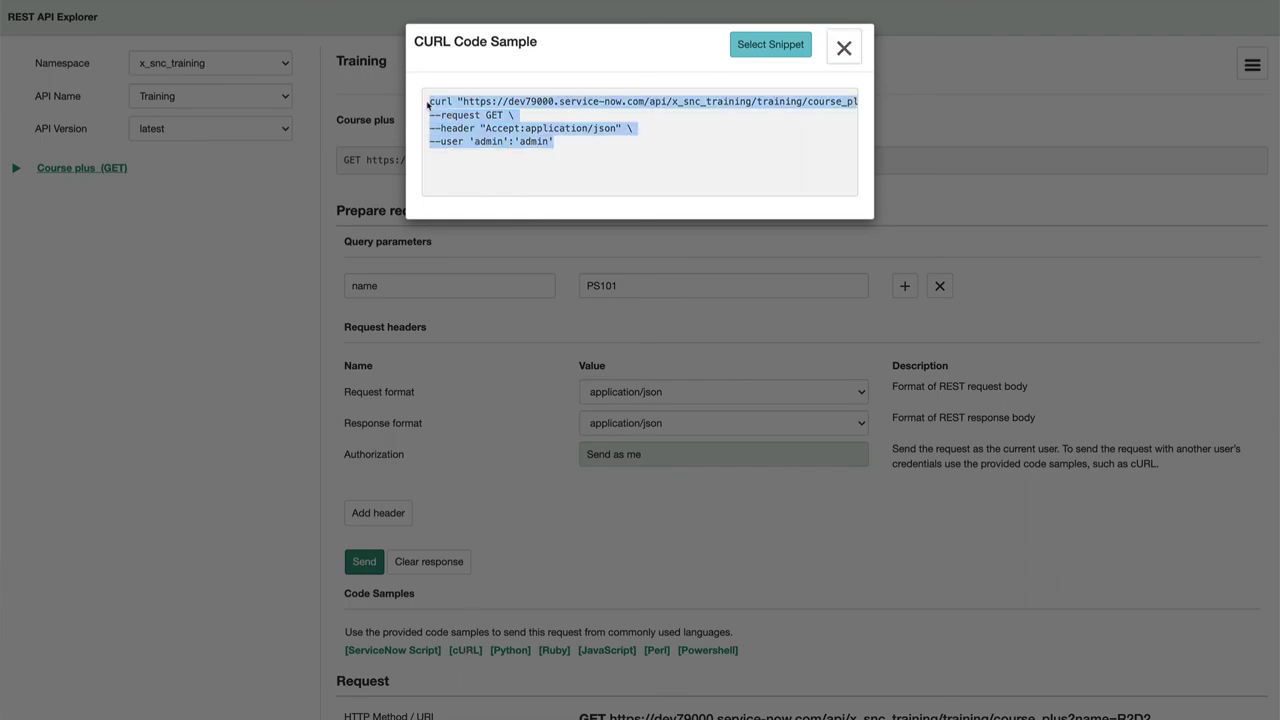
- Run the PS101 course_plus curl request with user integration.lms and that user's password
key("super+v")
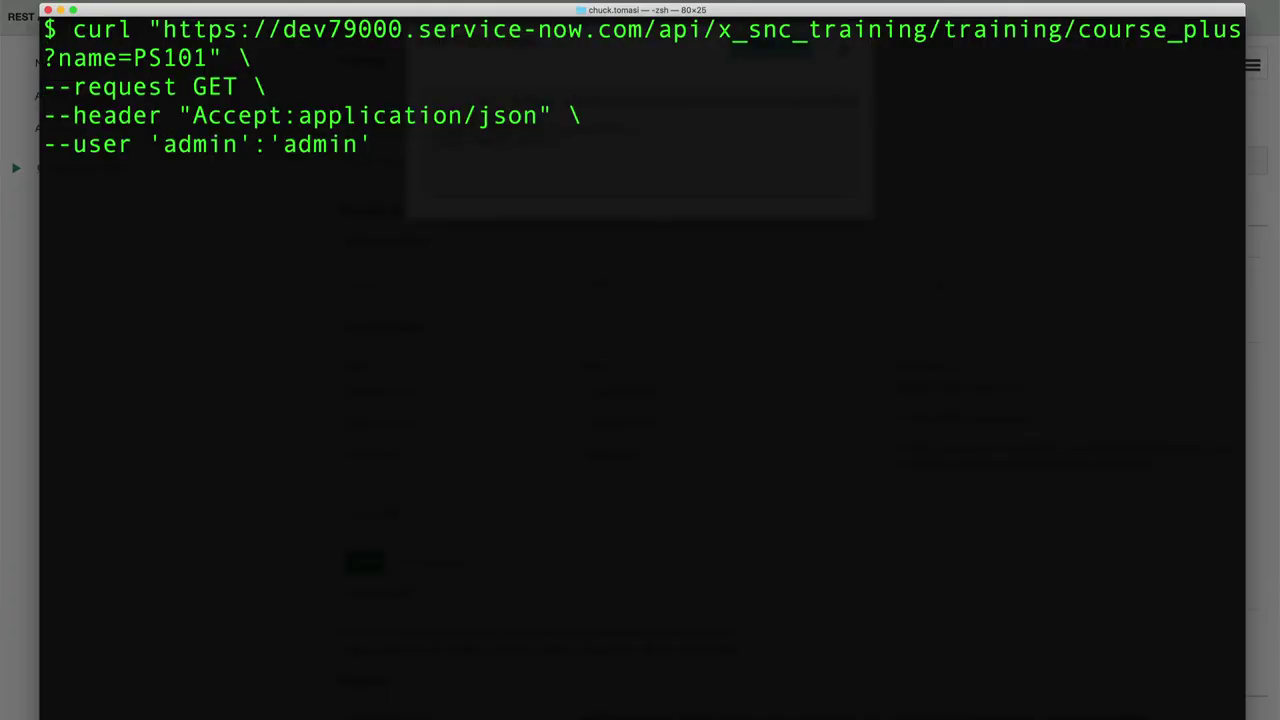
key("Left")
key("Left")
key("Left")
key("BackSpace")
key("BackSpace")
key("BackSpace")
type("integration.lms")
key("Right")
key("Right")
key("Right")
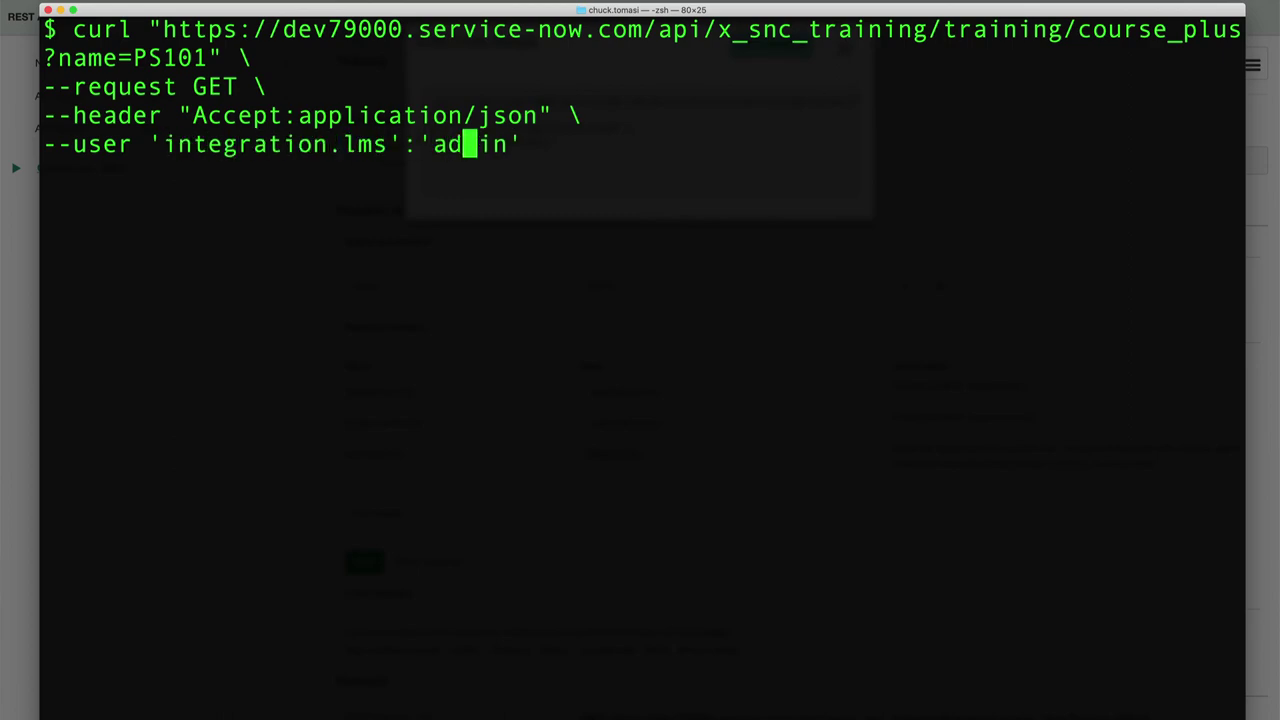
key("BackSpace")
key("BackSpace")
key("Delete")
key("Delete")
key("Delete")
key("super+v")
key("Right")
key("Return")
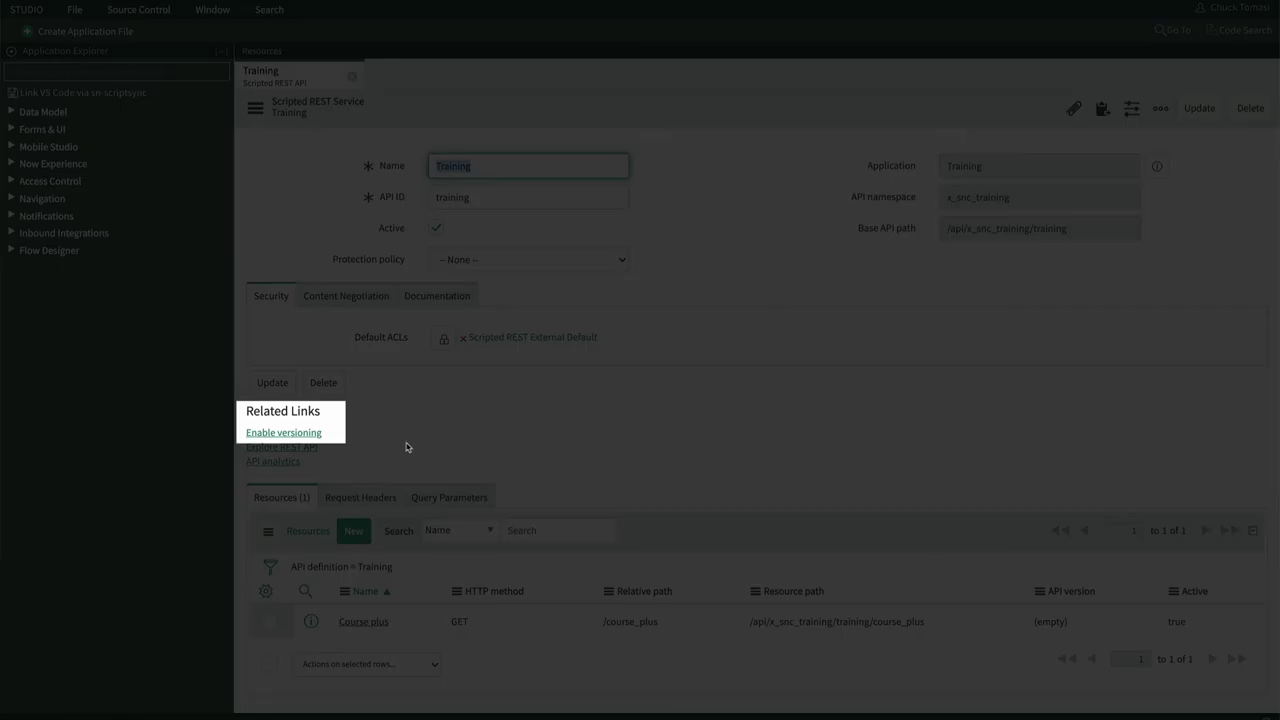
- Enable Training API versioning with v1 as default, then view Course plus at v1
left_click(310, 437)
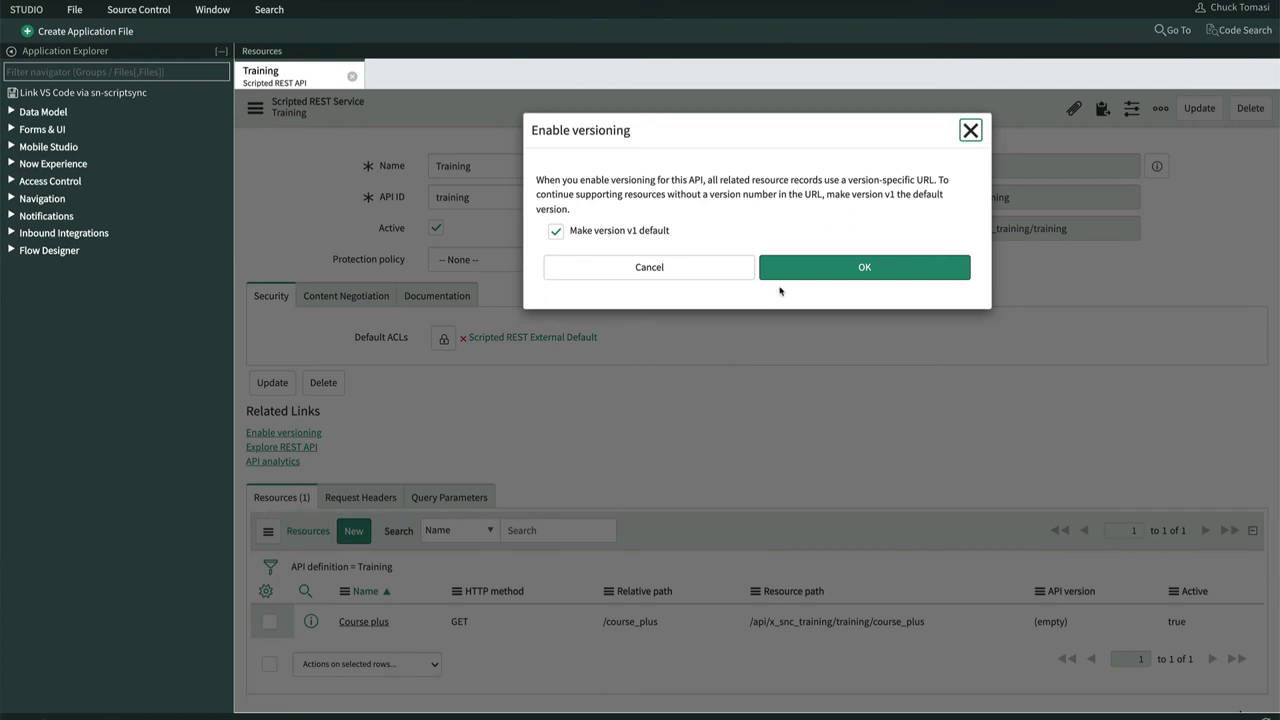
left_click(825, 272)
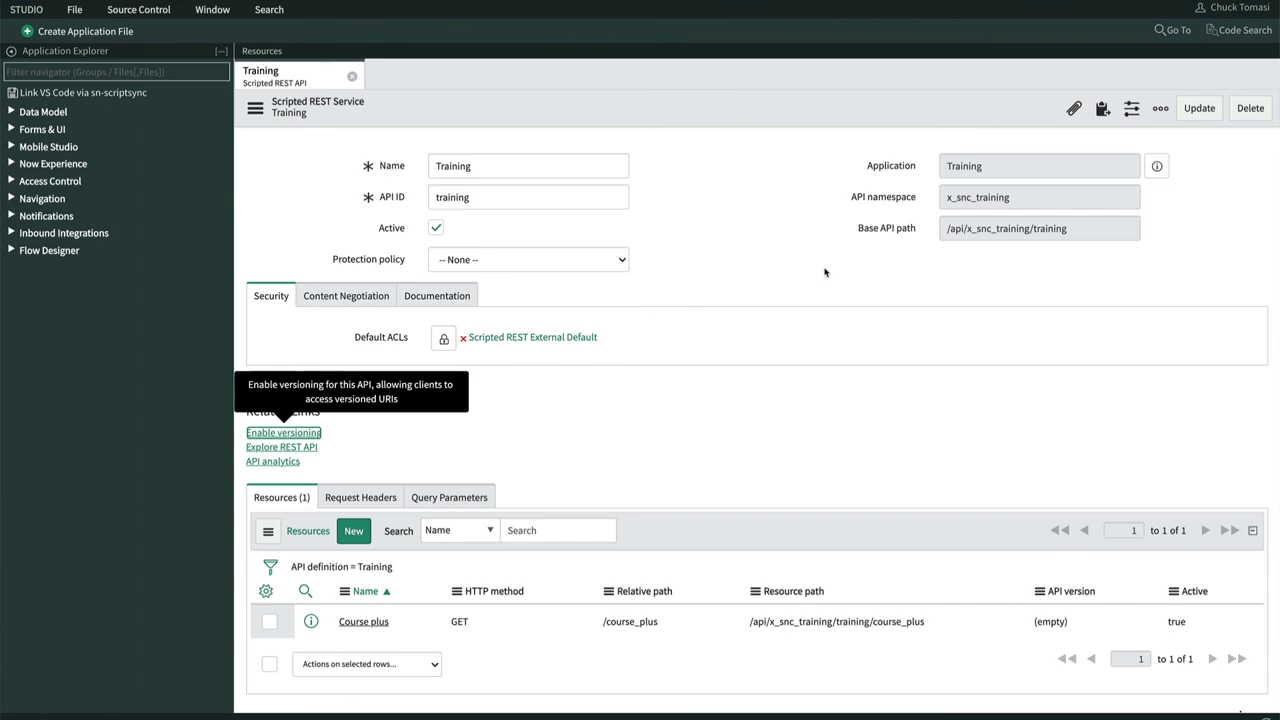
left_click(380, 625)
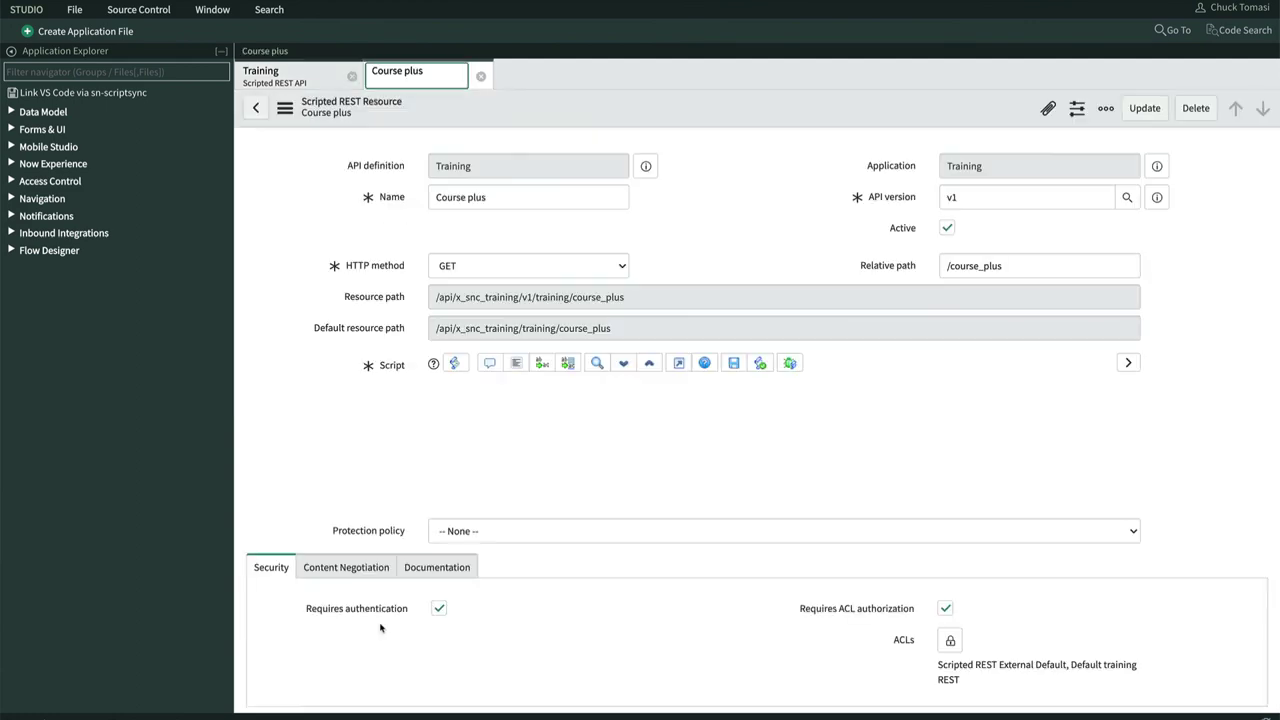